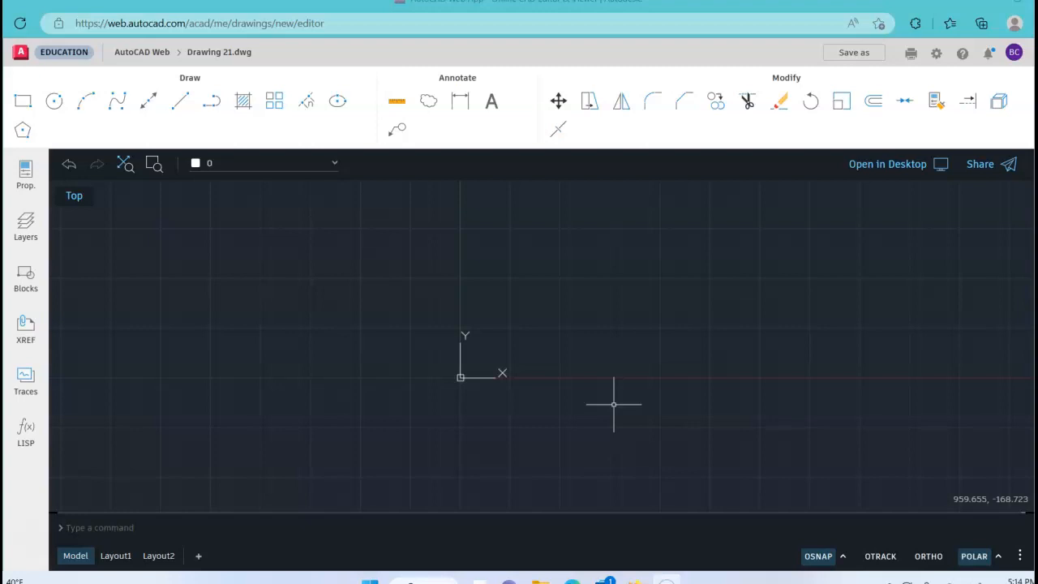
Step: Draw a circle centred at the origin 0,0 with a diameter of 2
{"action": "left_click", "coordinate": [608, 410]}
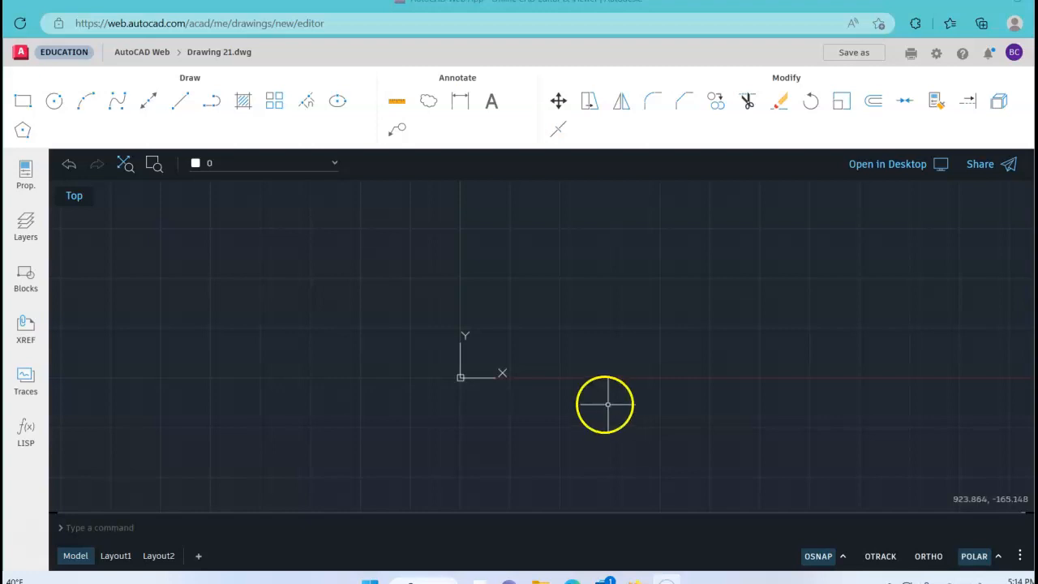
{"action": "left_click", "coordinate": [55, 107]}
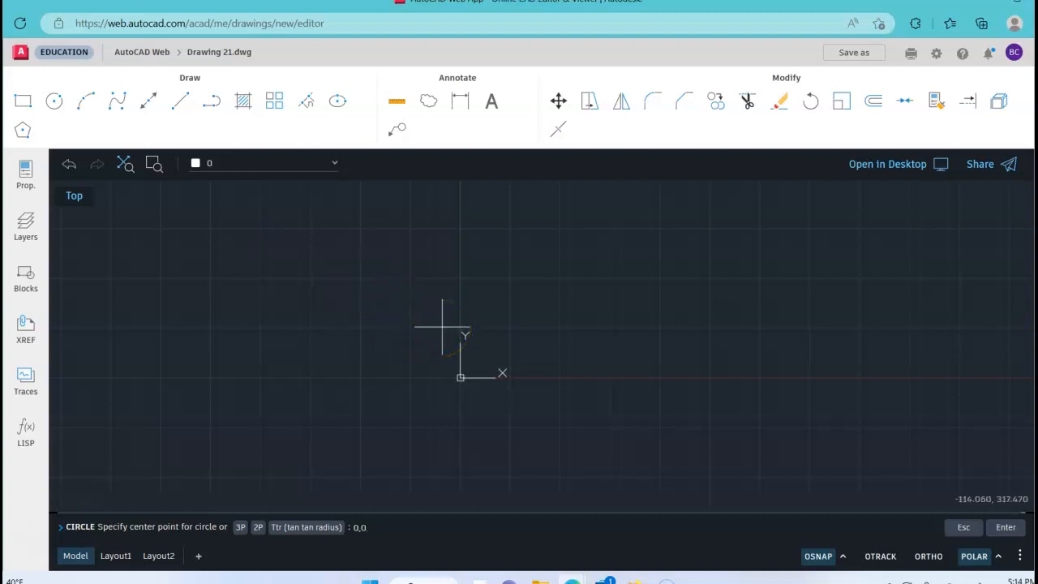
{"action": "type", "text": "0,0"}
{"action": "key", "text": "Return"}
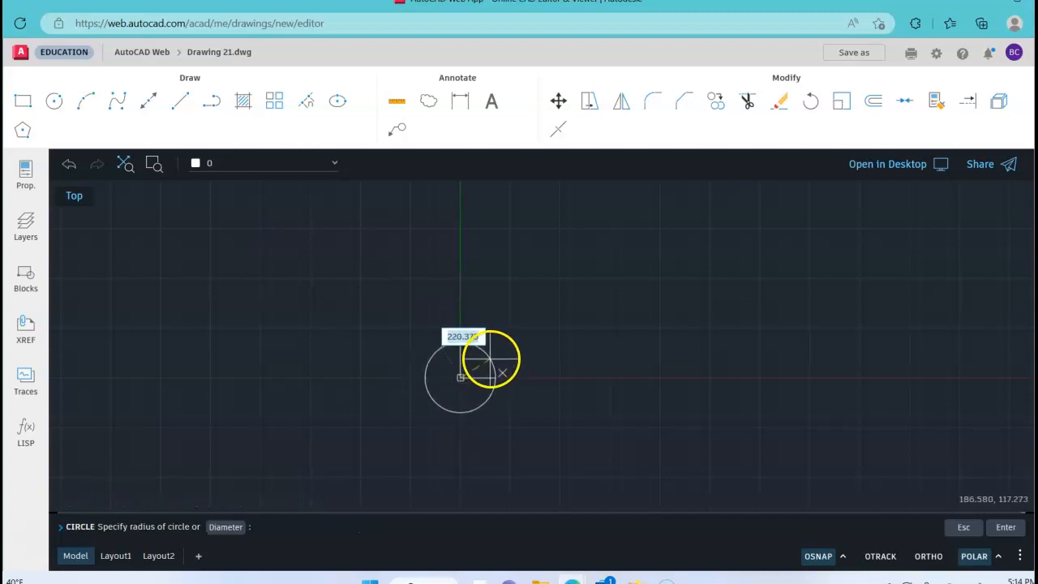
{"action": "scroll", "coordinate": [488, 358], "scroll_direction": "up", "scroll_amount": 4}
{"action": "middle_click_drag", "start_coordinate": [425, 382], "coordinate": [479, 294]}
{"action": "scroll", "coordinate": [467, 306], "scroll_direction": "up", "scroll_amount": 5}
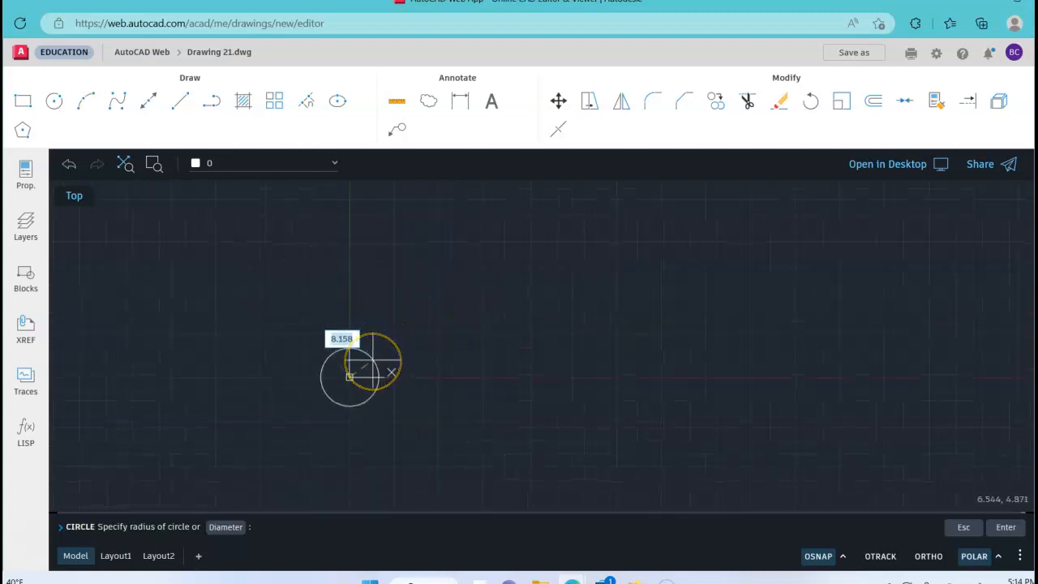
{"action": "middle_click_drag", "start_coordinate": [372, 360], "coordinate": [510, 327]}
{"action": "scroll", "coordinate": [503, 337], "scroll_direction": "up", "scroll_amount": 3}
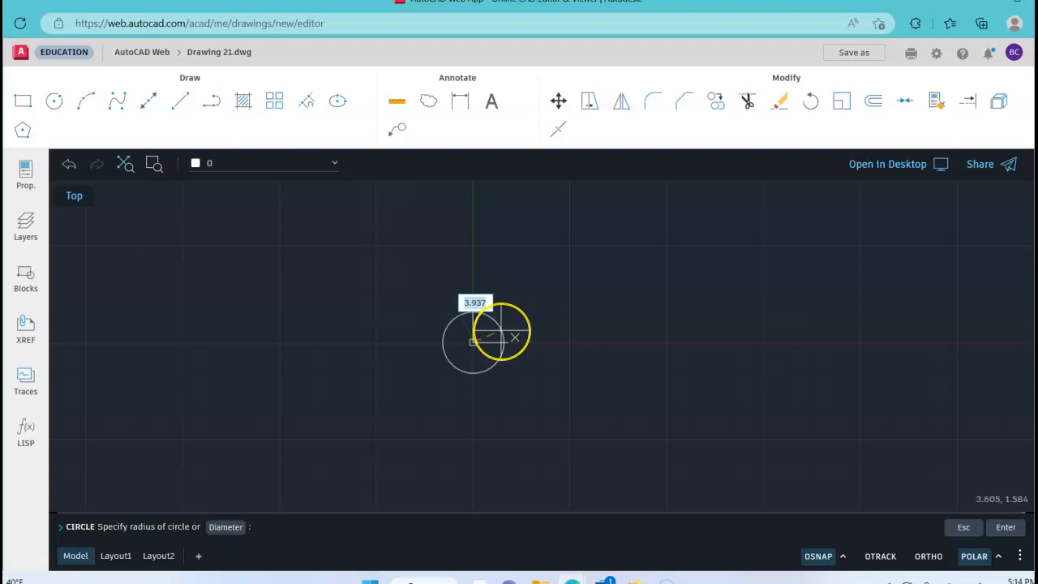
{"action": "type", "text": "d"}
{"action": "key", "text": "Return"}
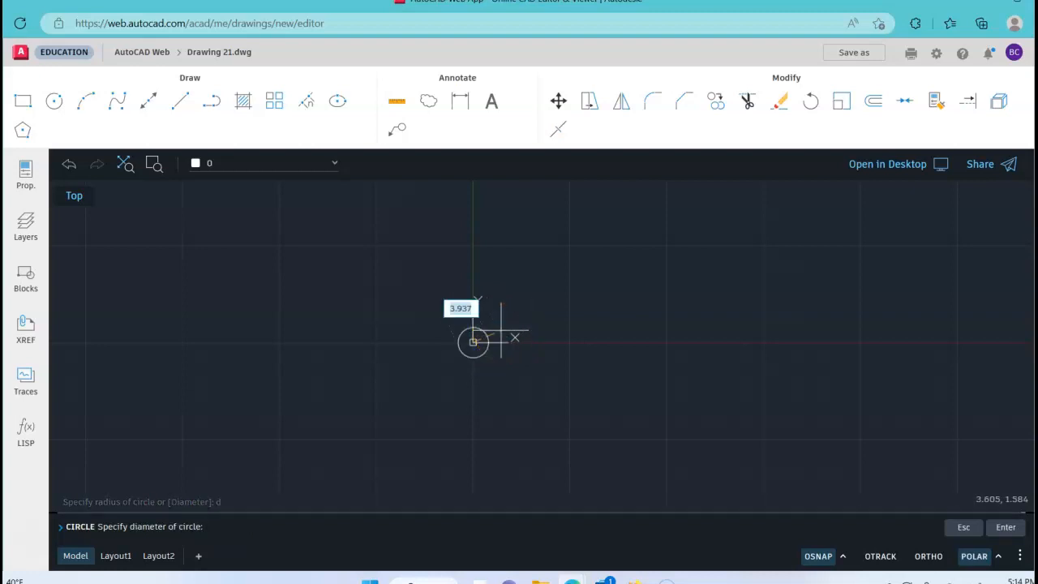
{"action": "type", "text": "2"}
{"action": "key", "text": "Return"}
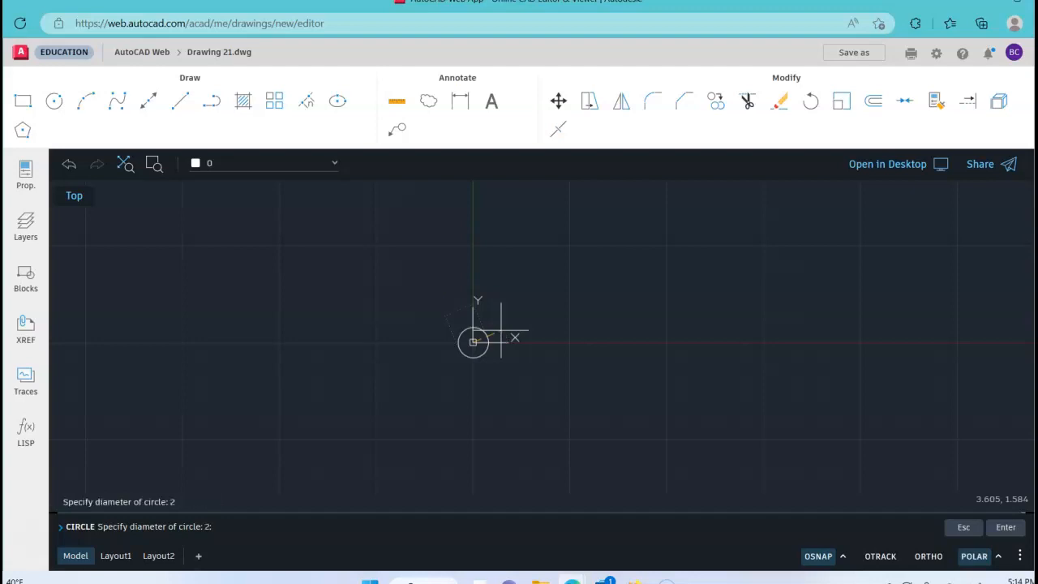
{"action": "left_click", "coordinate": [501, 331]}
{"action": "left_click", "coordinate": [461, 350]}
Step: Draw a concentric circle with a diameter of 1 from the centre of the existing circle
{"action": "scroll", "coordinate": [467, 344], "scroll_direction": "up", "scroll_amount": 3}
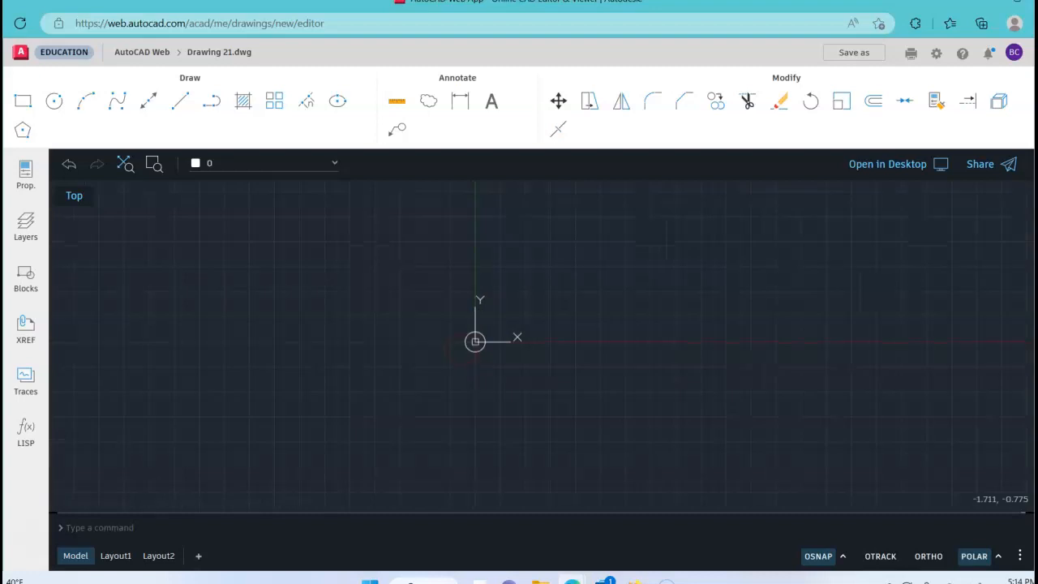
{"action": "middle_click", "coordinate": [497, 304]}
{"action": "middle_click", "coordinate": [497, 304]}
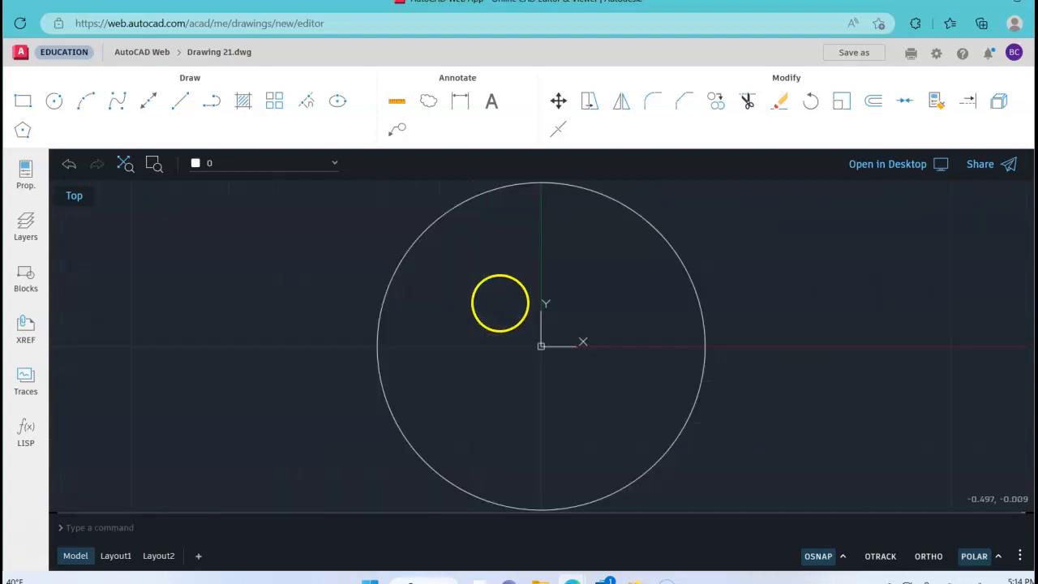
{"action": "scroll", "coordinate": [533, 301], "scroll_direction": "up", "scroll_amount": 3}
{"action": "middle_click", "coordinate": [533, 301]}
{"action": "middle_click", "coordinate": [533, 302]}
{"action": "scroll", "coordinate": [533, 309], "scroll_direction": "up", "scroll_amount": 4}
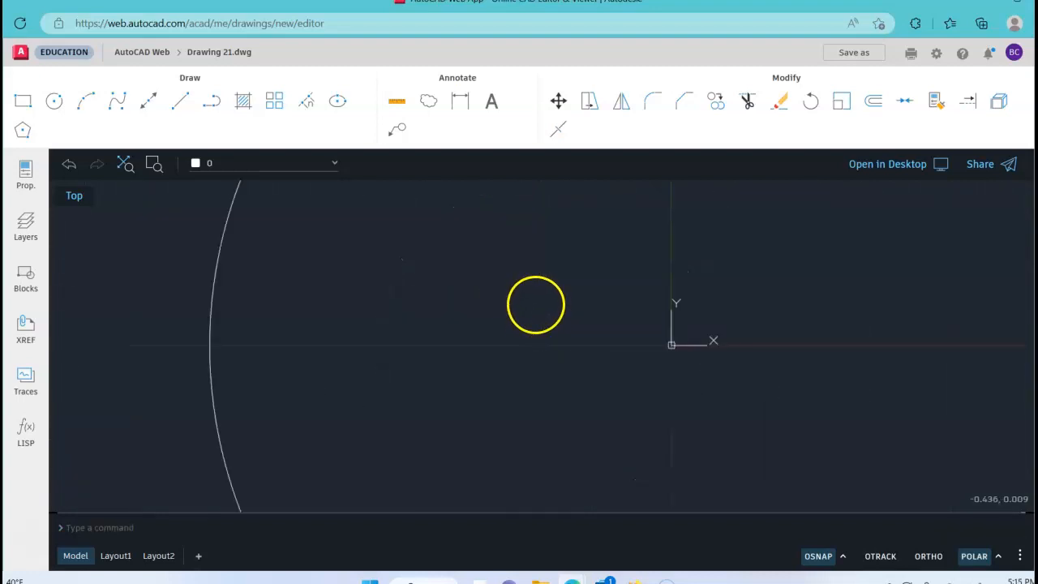
{"action": "scroll", "coordinate": [535, 304], "scroll_direction": "down", "scroll_amount": 6}
{"action": "scroll", "coordinate": [541, 299], "scroll_direction": "down", "scroll_amount": 2}
{"action": "mouse_move", "coordinate": [568, 290]}
{"action": "middle_mouse_down"}
{"action": "mouse_move", "coordinate": [465, 325]}
{"action": "mouse_move", "coordinate": [459, 336]}
{"action": "mouse_move", "coordinate": [473, 349]}
{"action": "middle_mouse_up"}
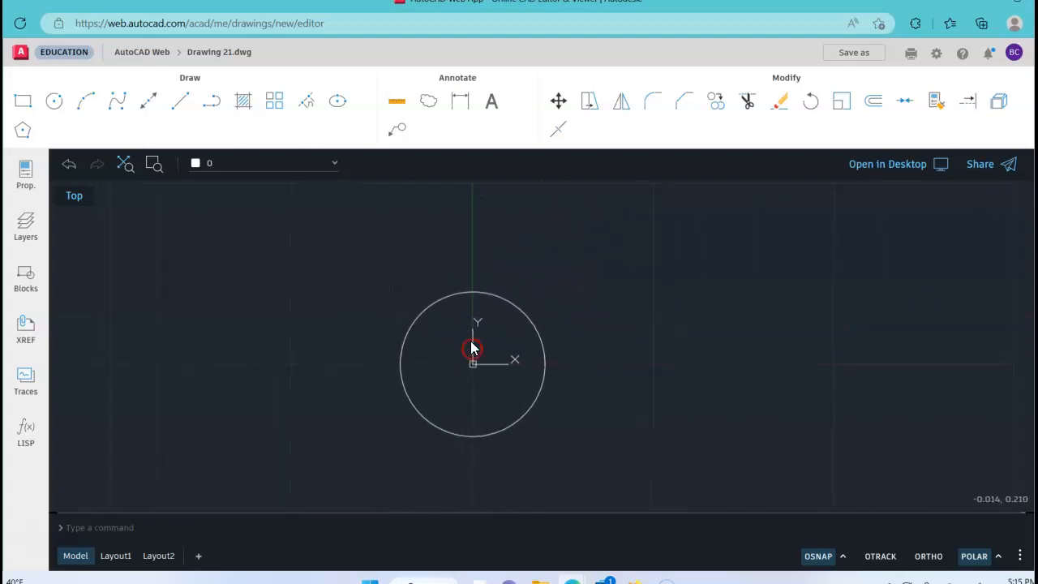
{"action": "left_click", "coordinate": [54, 101]}
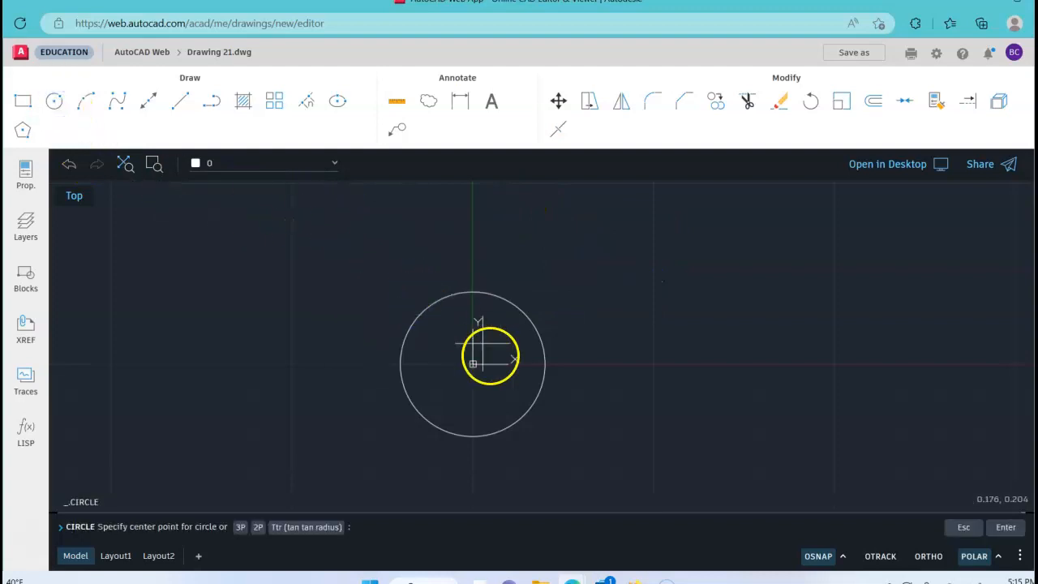
{"action": "left_click", "coordinate": [472, 364]}
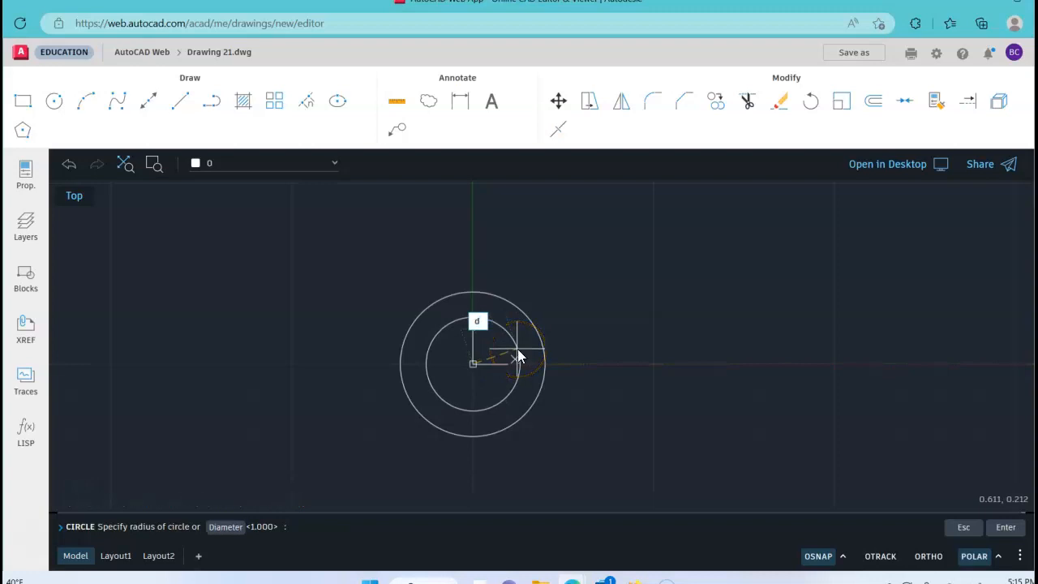
{"action": "key", "text": "Return"}
{"action": "type", "text": "1"}
{"action": "key", "text": "Return"}
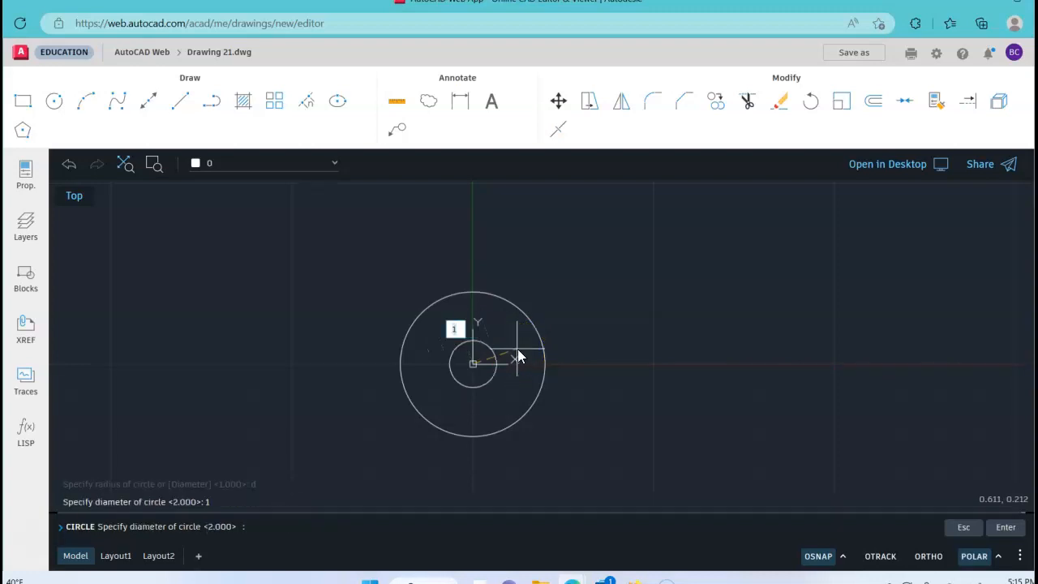
{"action": "left_click", "coordinate": [518, 349]}
{"action": "left_click", "coordinate": [619, 269]}
Step: Draw a circle centred at 1.5,2.25 with a diameter of 1
{"action": "scroll", "coordinate": [613, 263], "scroll_direction": "down", "scroll_amount": 1}
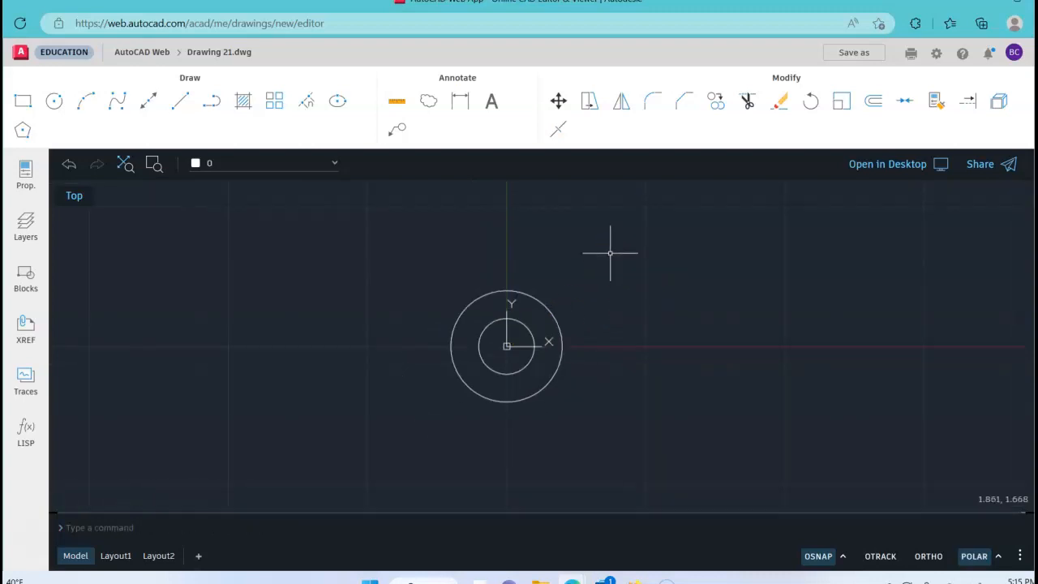
{"action": "scroll", "coordinate": [614, 254], "scroll_direction": "down", "scroll_amount": 1}
{"action": "middle_click_drag", "start_coordinate": [610, 250], "coordinate": [563, 329]}
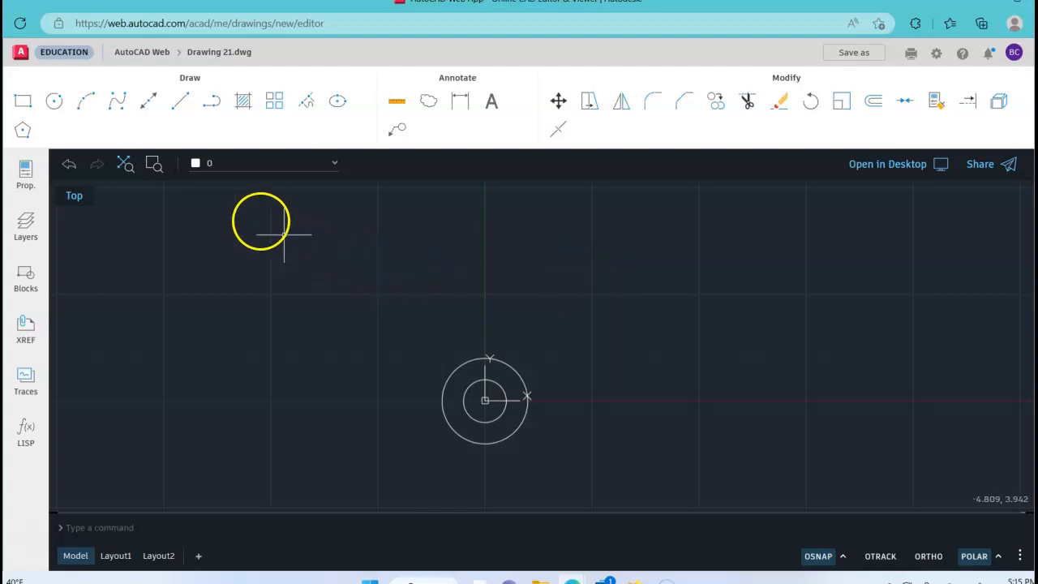
{"action": "left_click", "coordinate": [55, 100]}
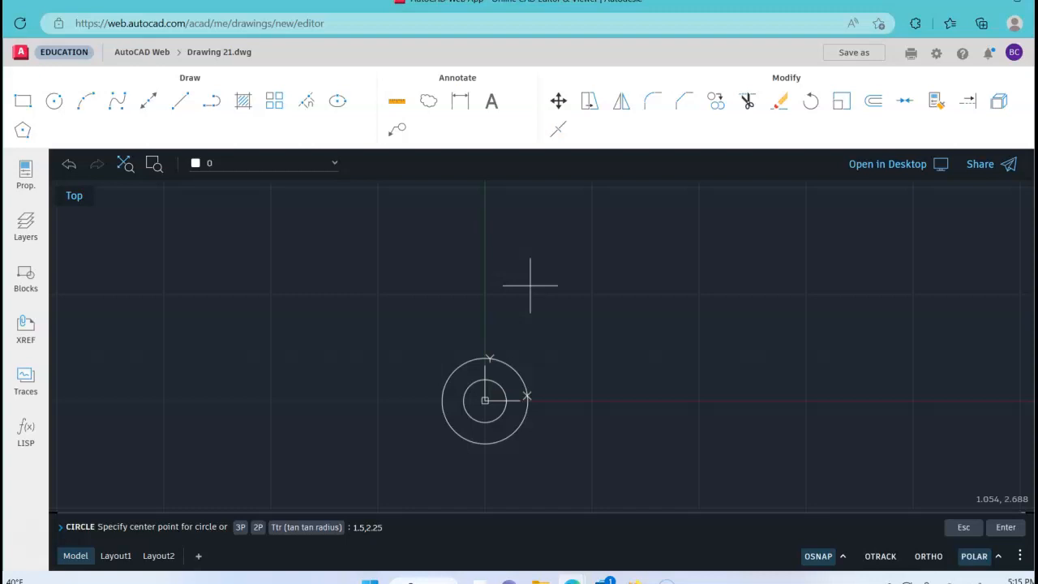
{"action": "type", "text": "1.5,2.25"}
{"action": "key", "text": "Return"}
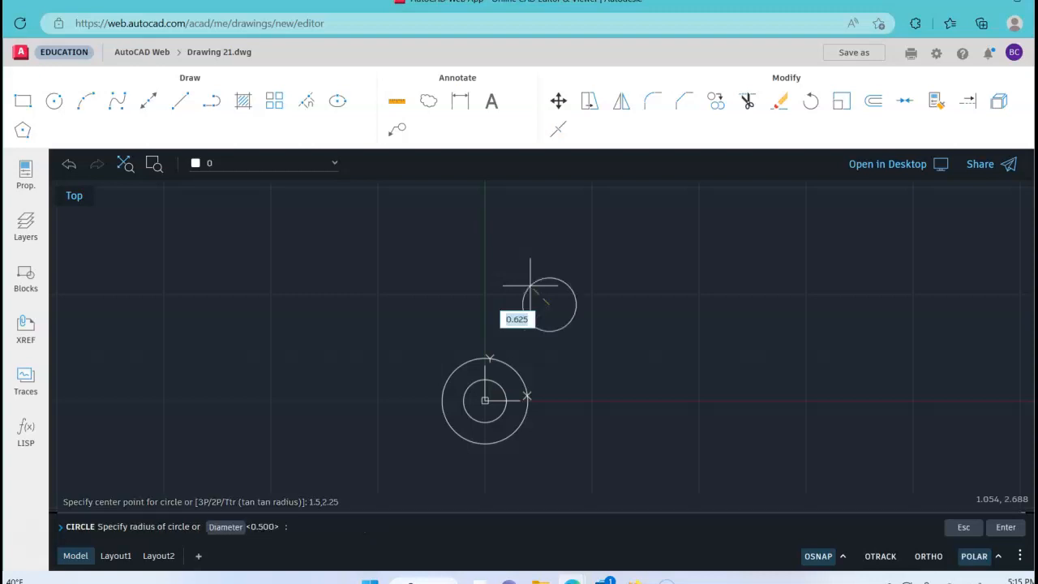
{"action": "type", "text": "d"}
{"action": "key", "text": "Return"}
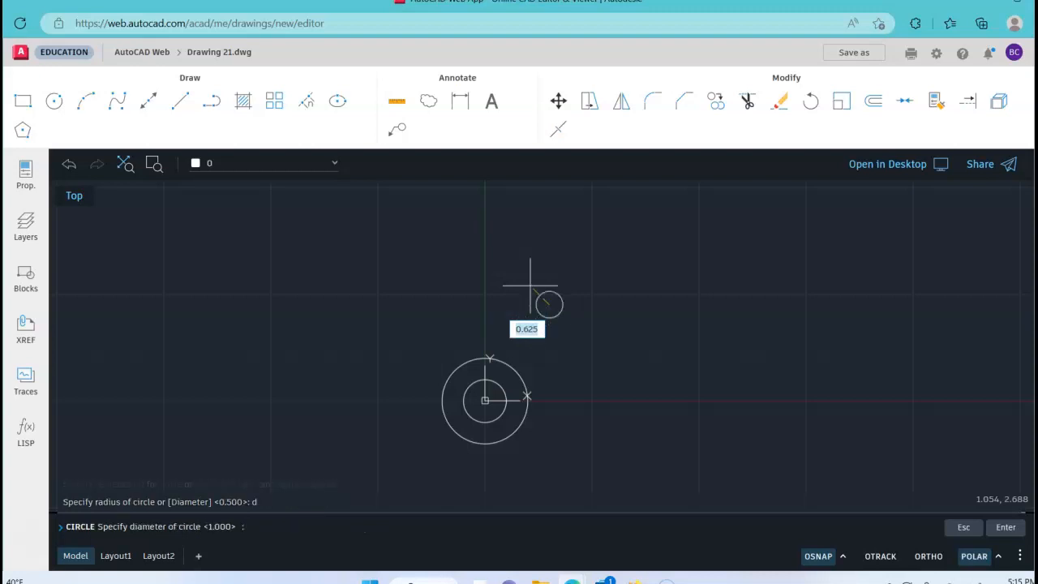
{"action": "type", "text": "1"}
{"action": "key", "text": "Return"}
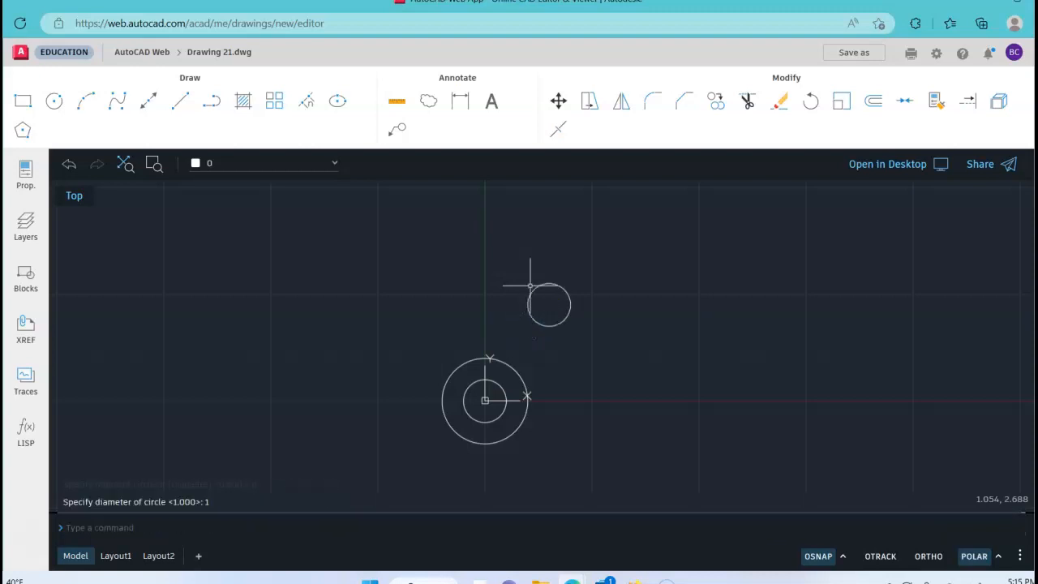
Step: Draw another circle centred at -1.5,2.25 with a diameter of 0.75
{"action": "right_click", "coordinate": [491, 249]}
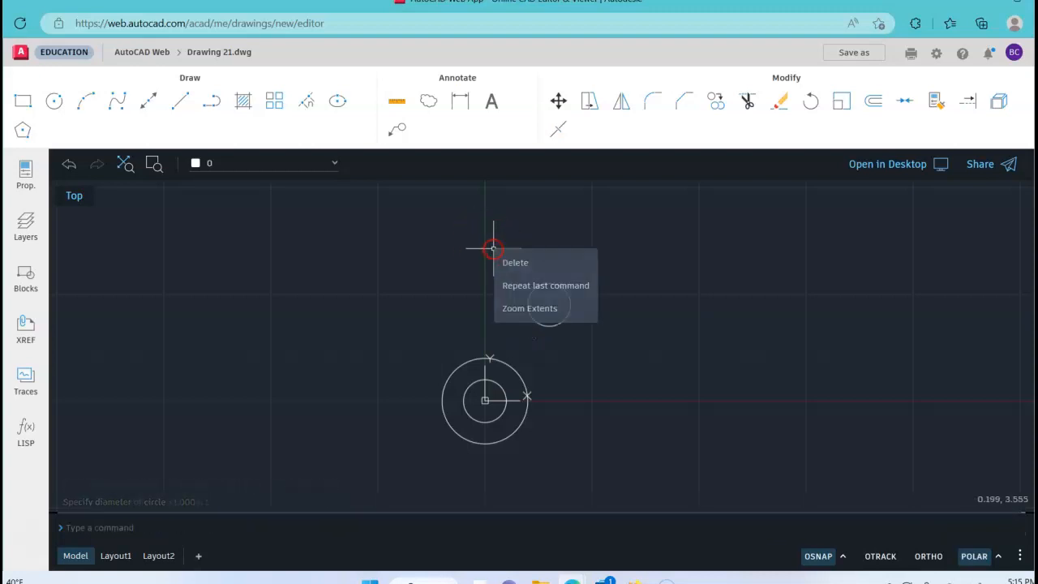
{"action": "left_click", "coordinate": [516, 289]}
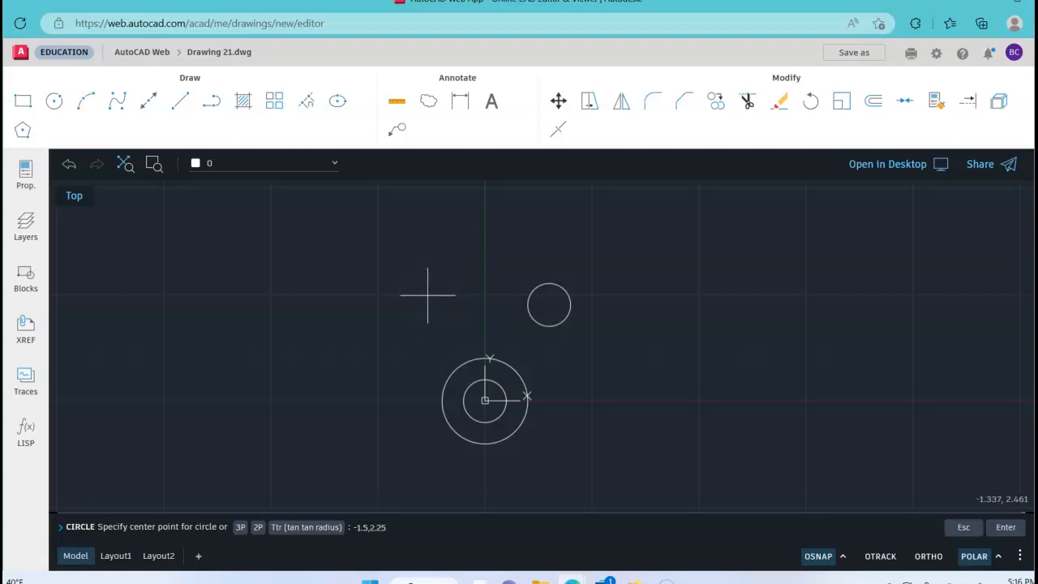
{"action": "left_click", "coordinate": [422, 302]}
{"action": "type", "text": "d"}
{"action": "key", "text": "Return"}
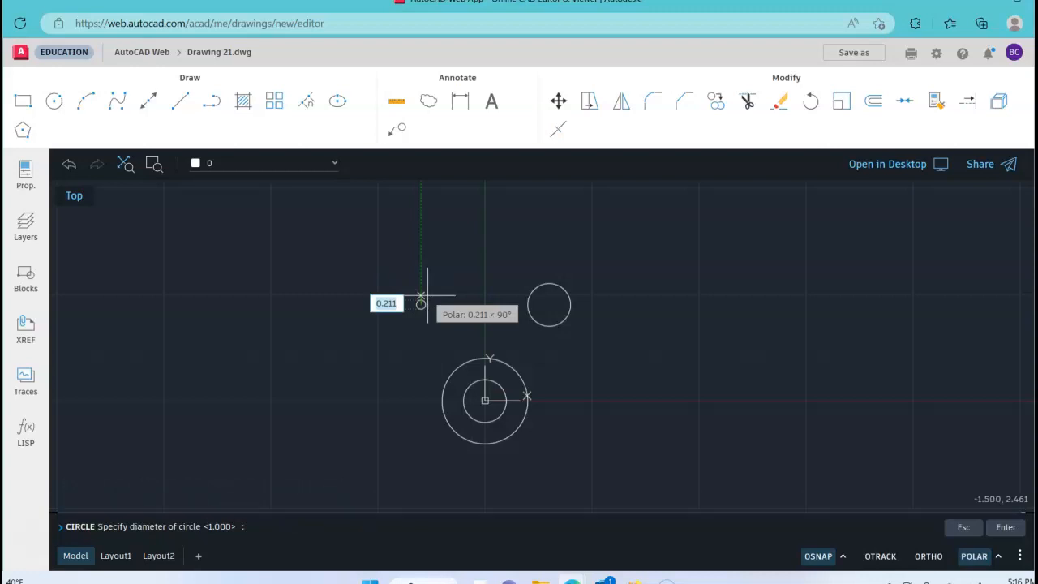
{"action": "type", "text": ".75"}
{"action": "key", "text": "Return"}
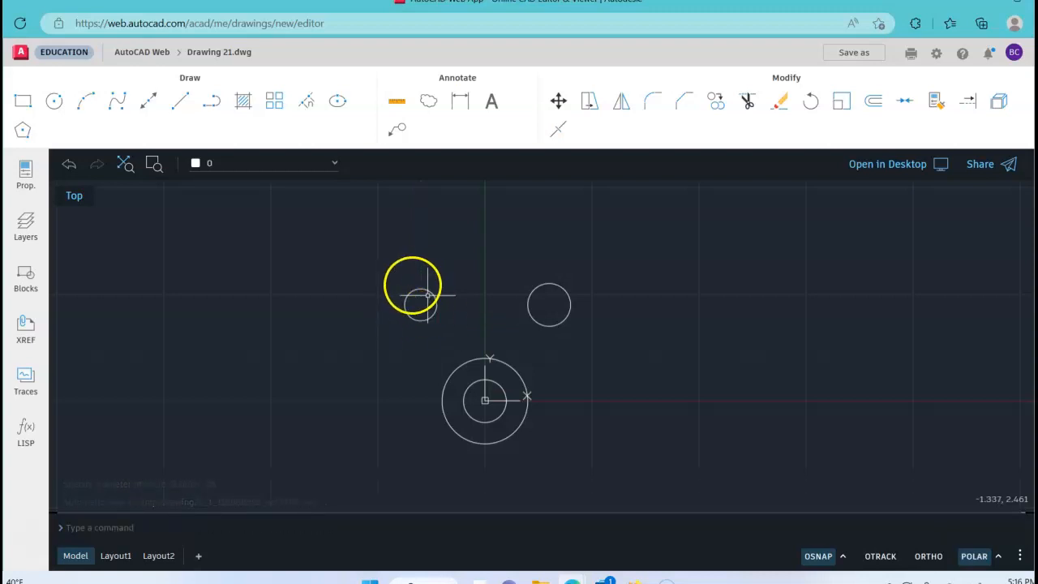
Step: Measure the radius of the upper-right circle, leaving the Measure command and clearing the selection when done
{"action": "scroll", "coordinate": [422, 282], "scroll_direction": "up", "scroll_amount": 2}
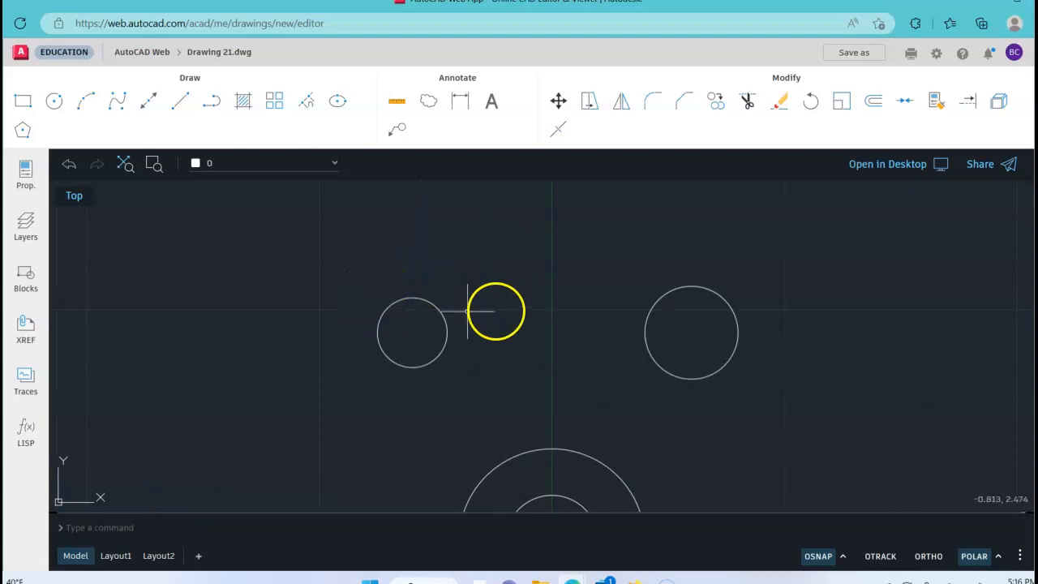
{"action": "scroll", "coordinate": [481, 310], "scroll_direction": "down", "scroll_amount": 2}
{"action": "middle_click_drag", "start_coordinate": [479, 311], "coordinate": [436, 287]}
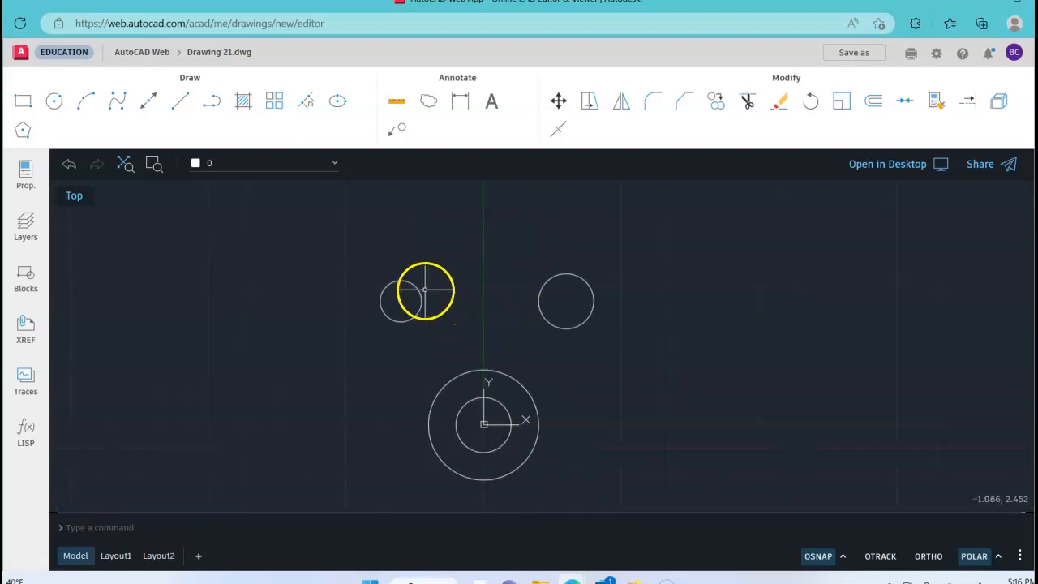
{"action": "left_click", "coordinate": [566, 273]}
{"action": "right_click", "coordinate": [588, 282]}
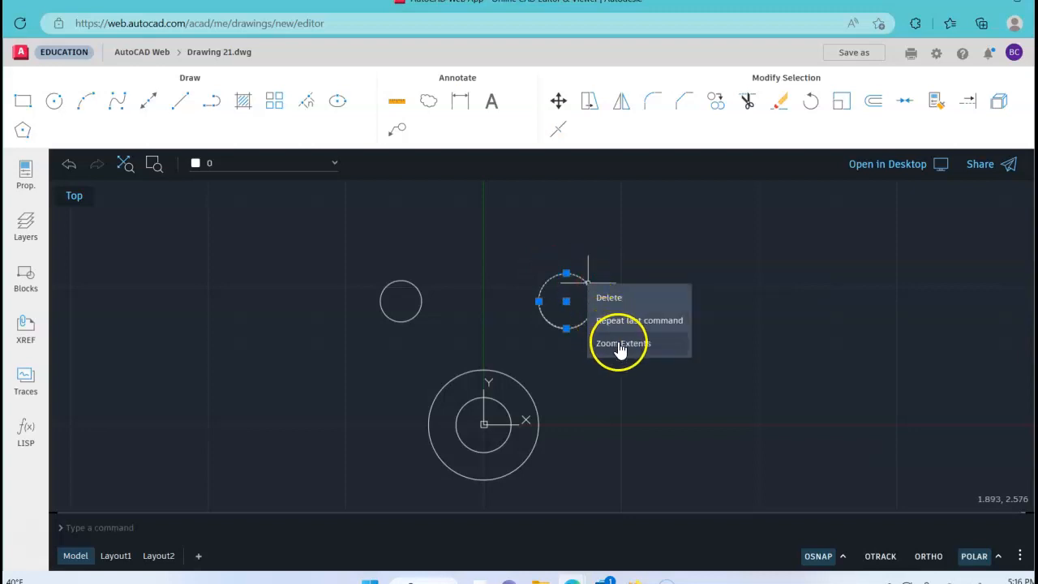
{"action": "left_click", "coordinate": [674, 244]}
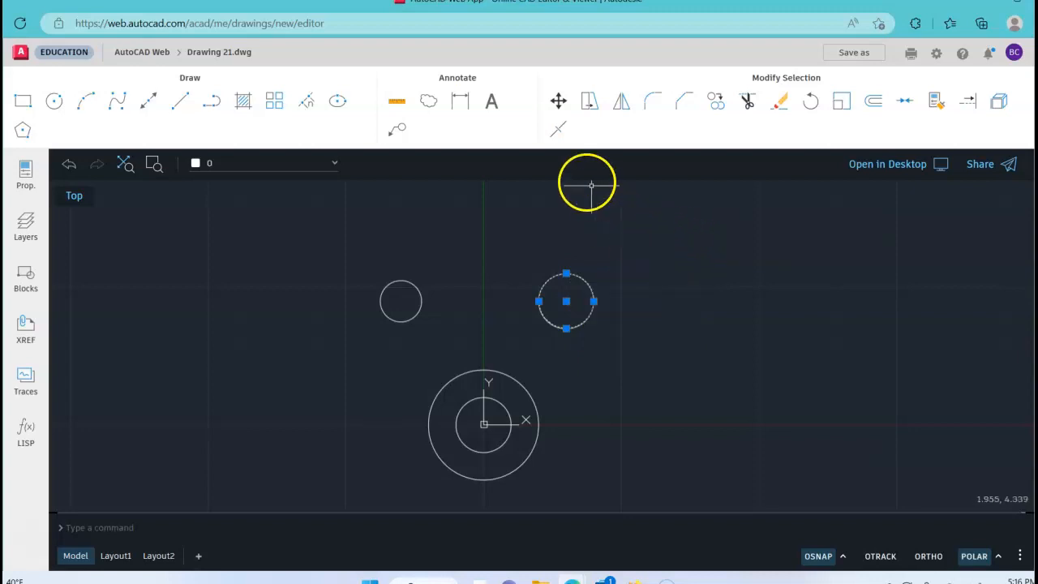
{"action": "left_click", "coordinate": [428, 102]}
{"action": "left_click", "coordinate": [397, 104]}
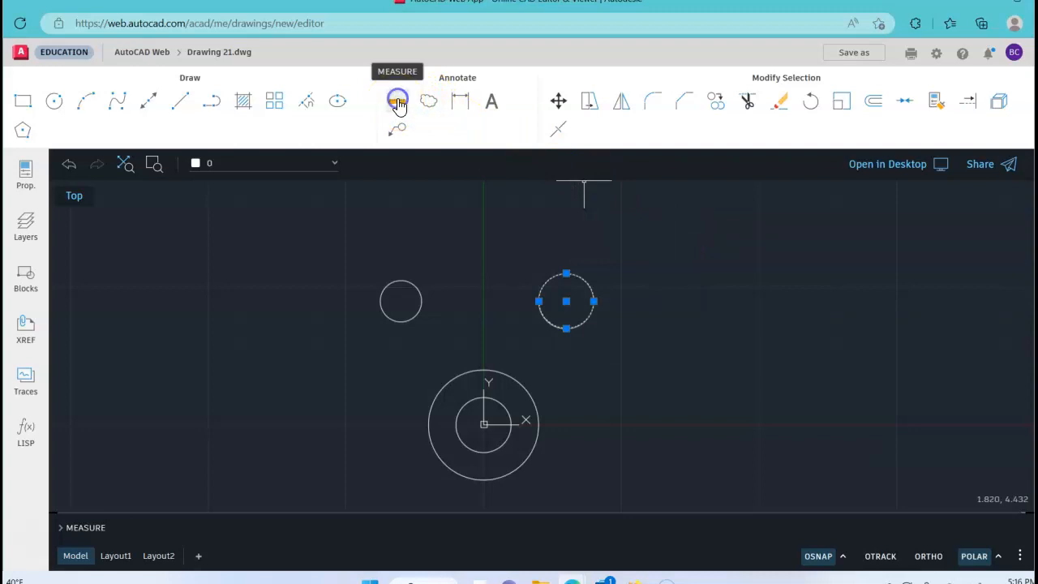
{"action": "left_click", "coordinate": [397, 102]}
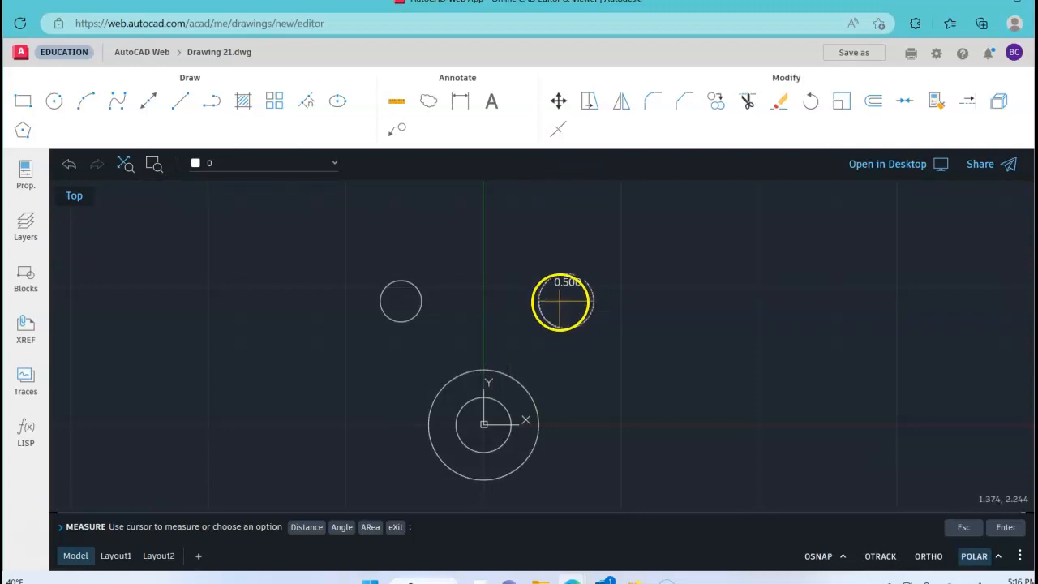
{"action": "key", "text": "Escape"}
{"action": "key", "text": "Escape"}
{"action": "key", "text": "Escape"}
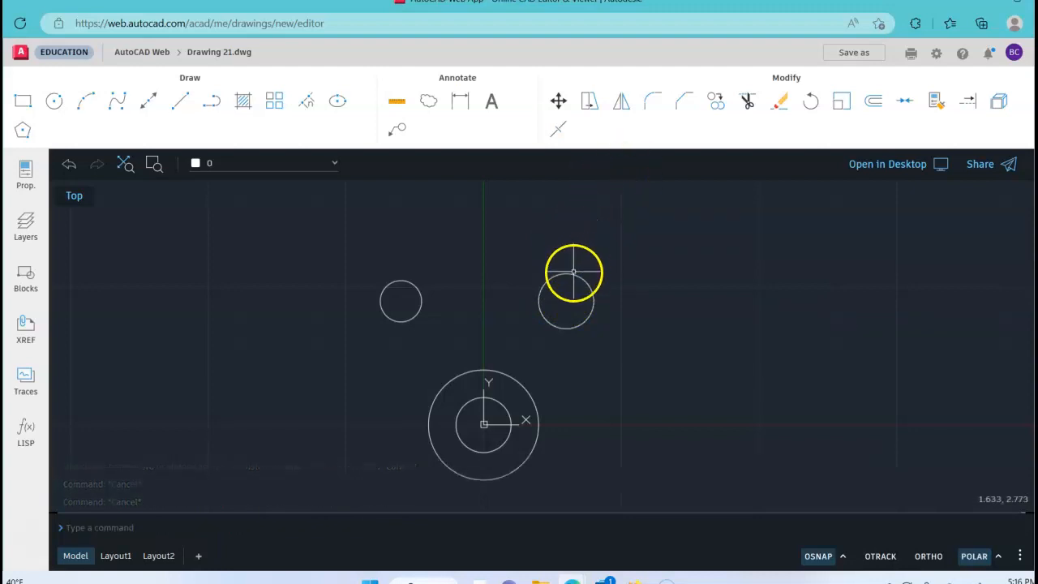
Step: Delete the two separate circles above the concentric pair
{"action": "left_click", "coordinate": [567, 274]}
{"action": "key", "text": "Delete"}
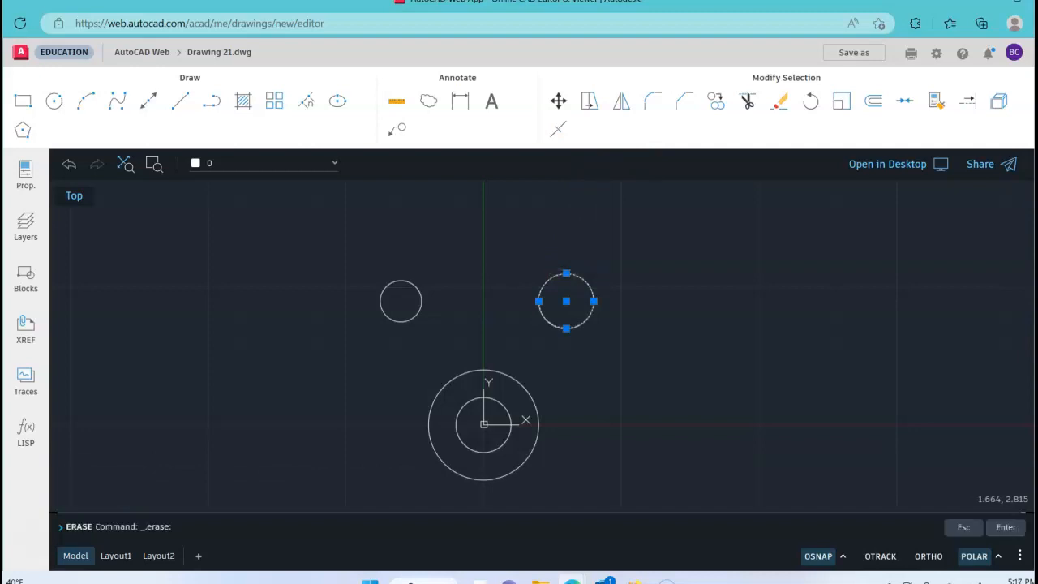
{"action": "left_click", "coordinate": [410, 280]}
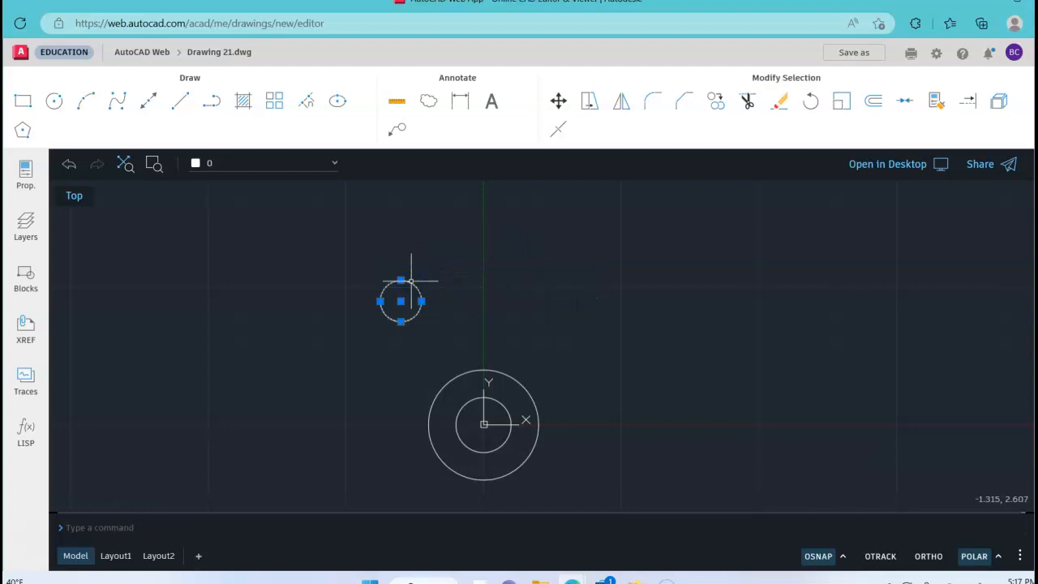
{"action": "key", "text": "Delete"}
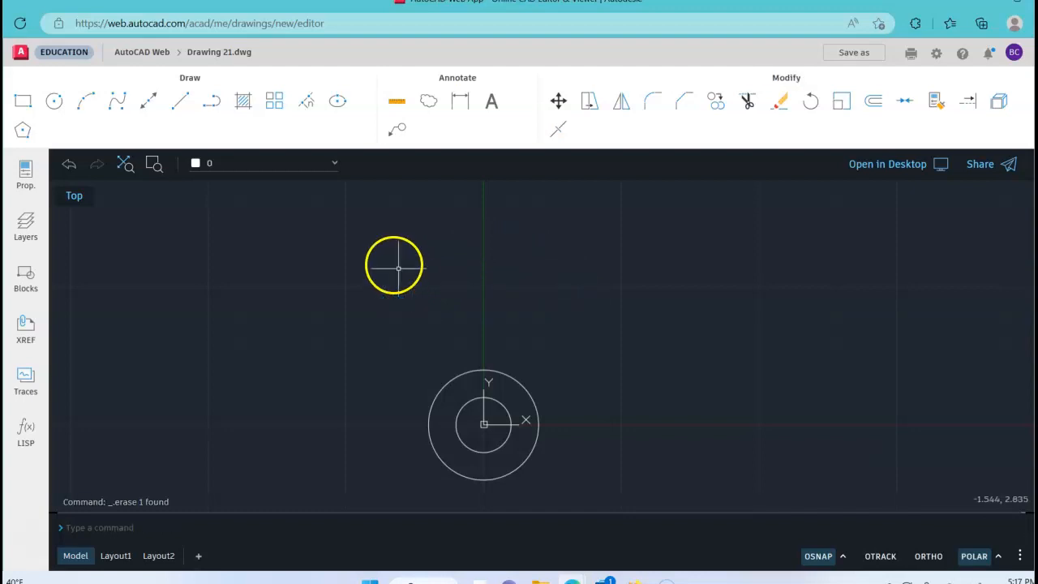
Step: Draw a circle centred at 1.5,2.25 with a diameter of 0.75
{"action": "left_click", "coordinate": [53, 101]}
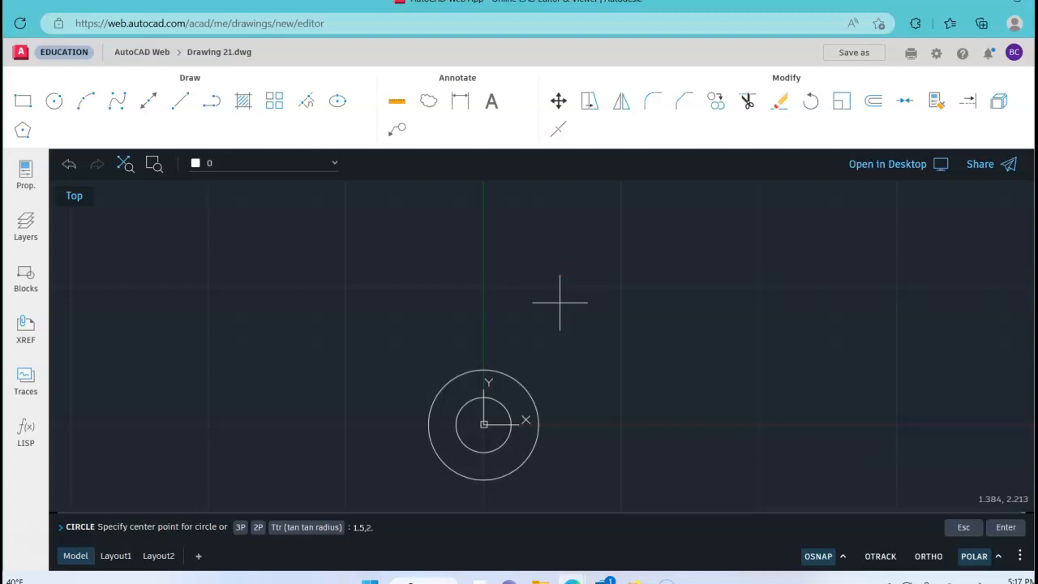
{"action": "left_click", "coordinate": [560, 303]}
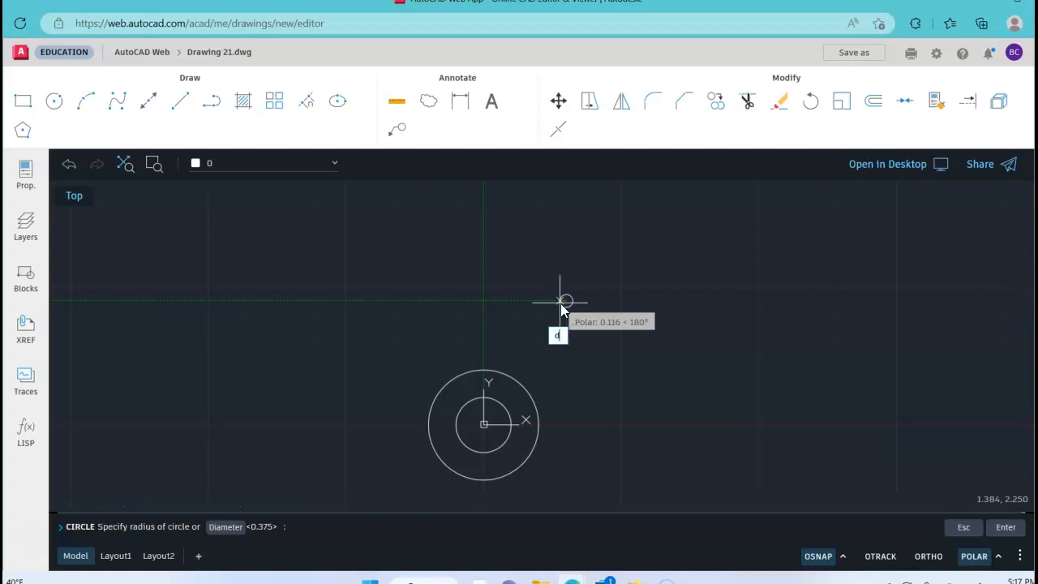
{"action": "type", "text": "d"}
{"action": "key", "text": "Return"}
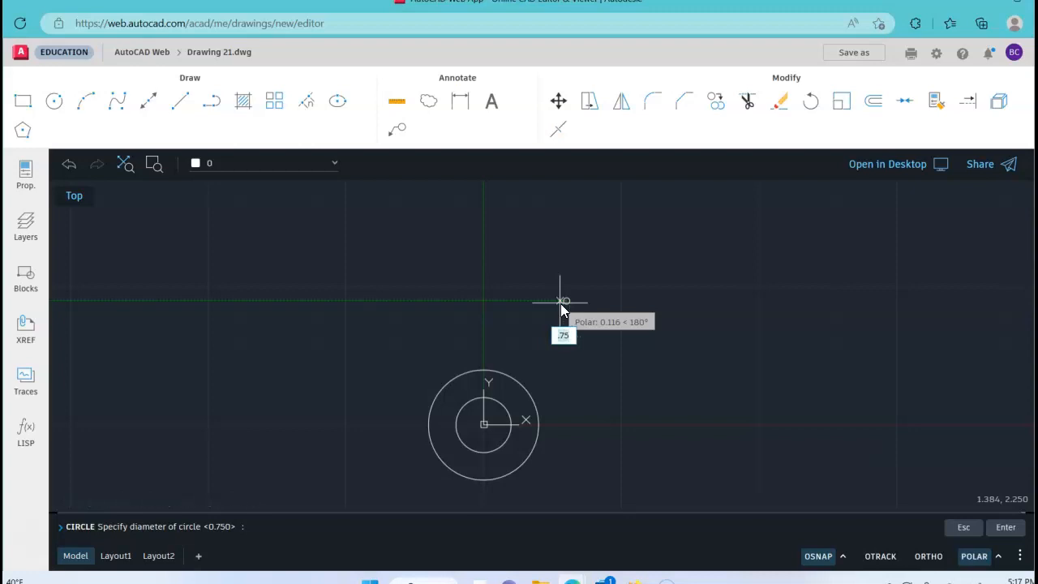
{"action": "type", "text": ".75"}
{"action": "key", "text": "Return"}
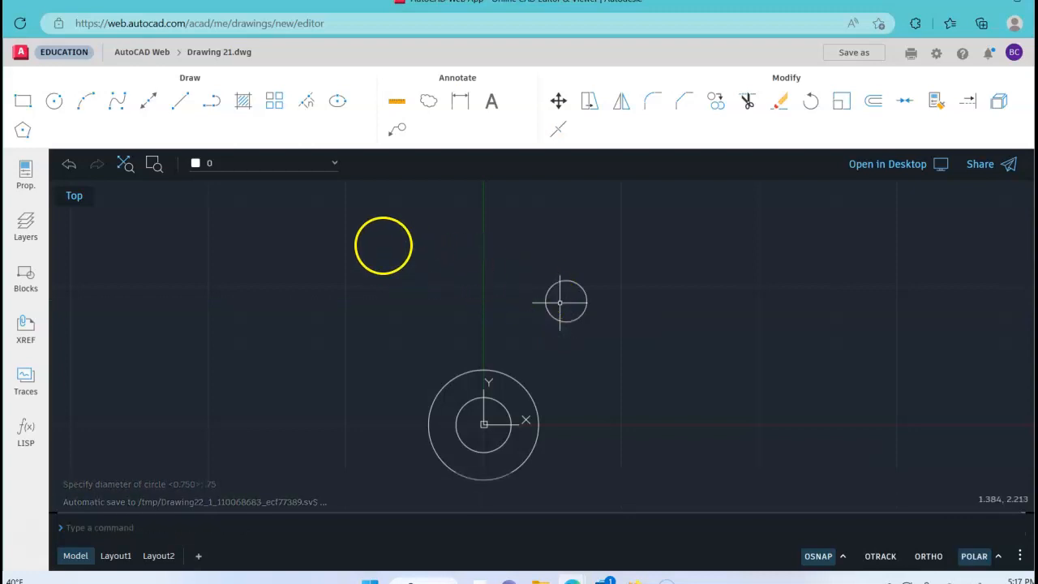
Step: Draw a matching circle centred at -1.5,2.25 with a diameter of 0.75
{"action": "right_click", "coordinate": [418, 292]}
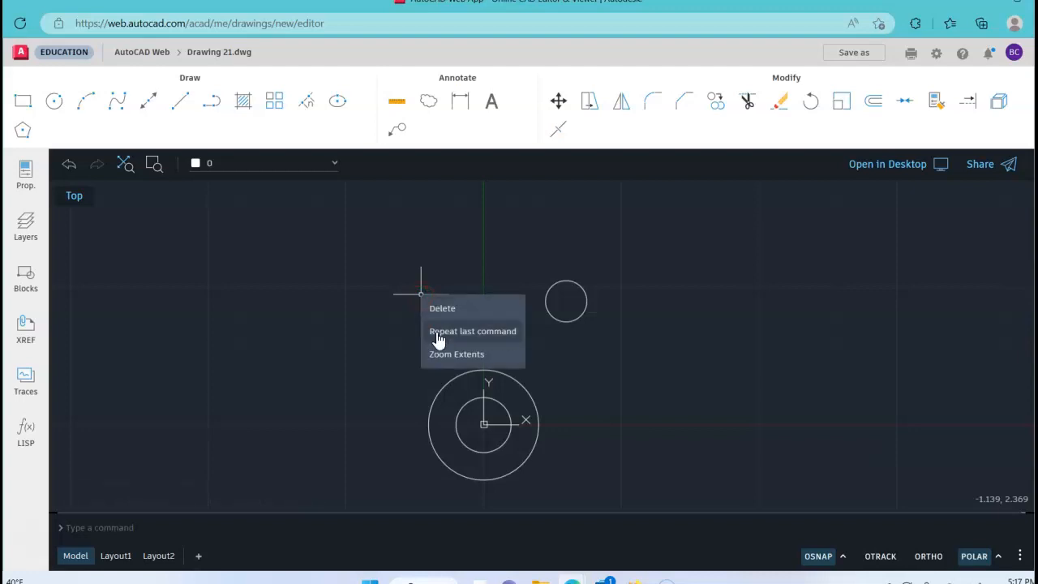
{"action": "left_click", "coordinate": [434, 329]}
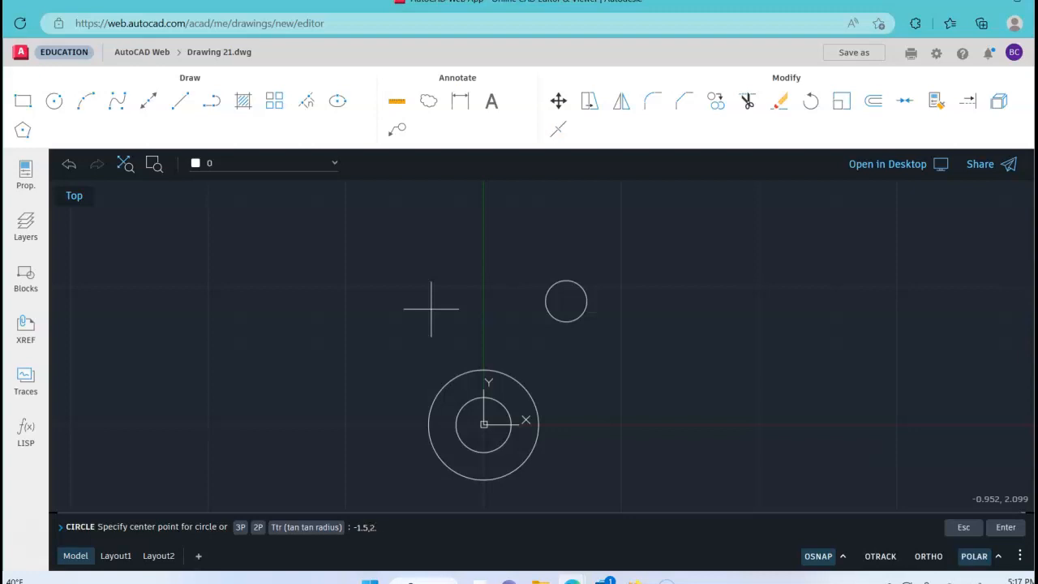
{"action": "key", "text": "Return"}
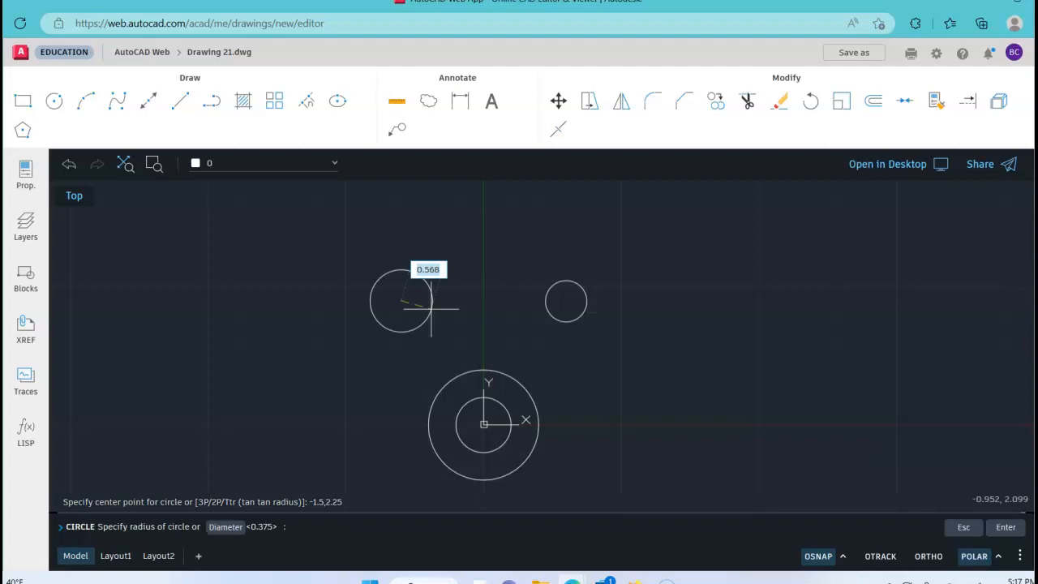
{"action": "type", "text": "d"}
{"action": "key", "text": "Return"}
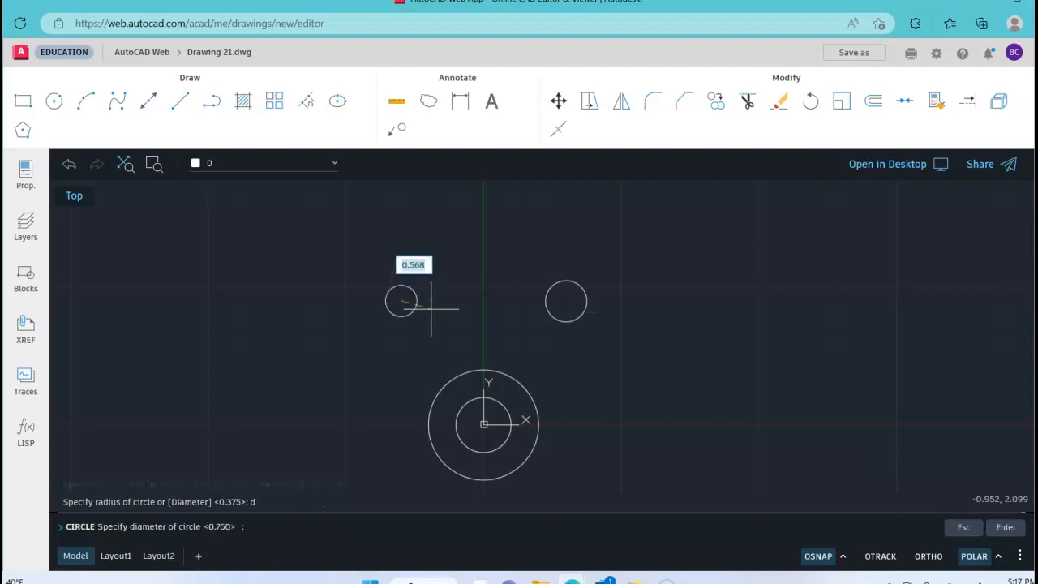
{"action": "type", "text": ".75"}
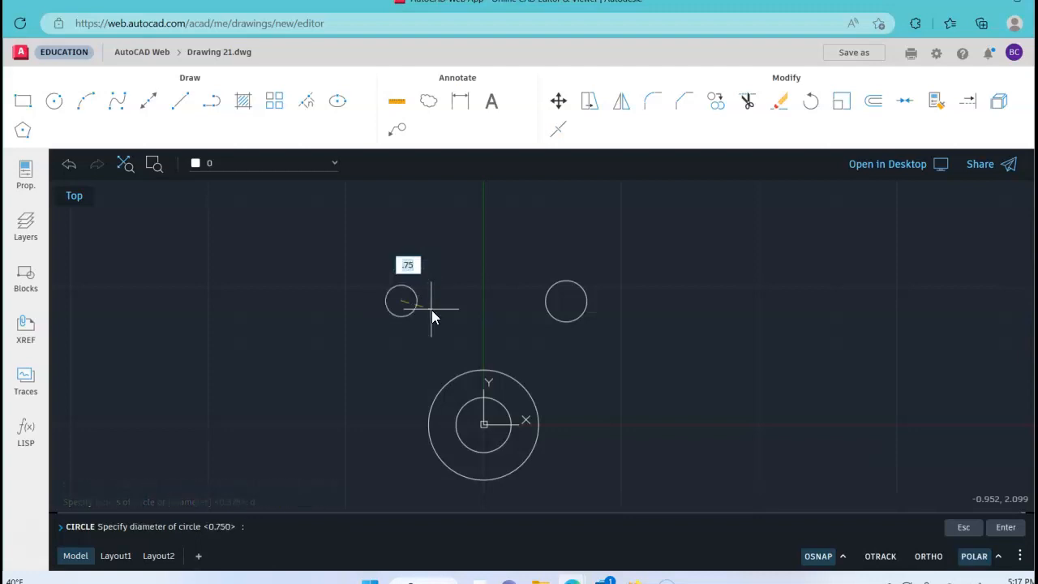
{"action": "key", "text": "Return"}
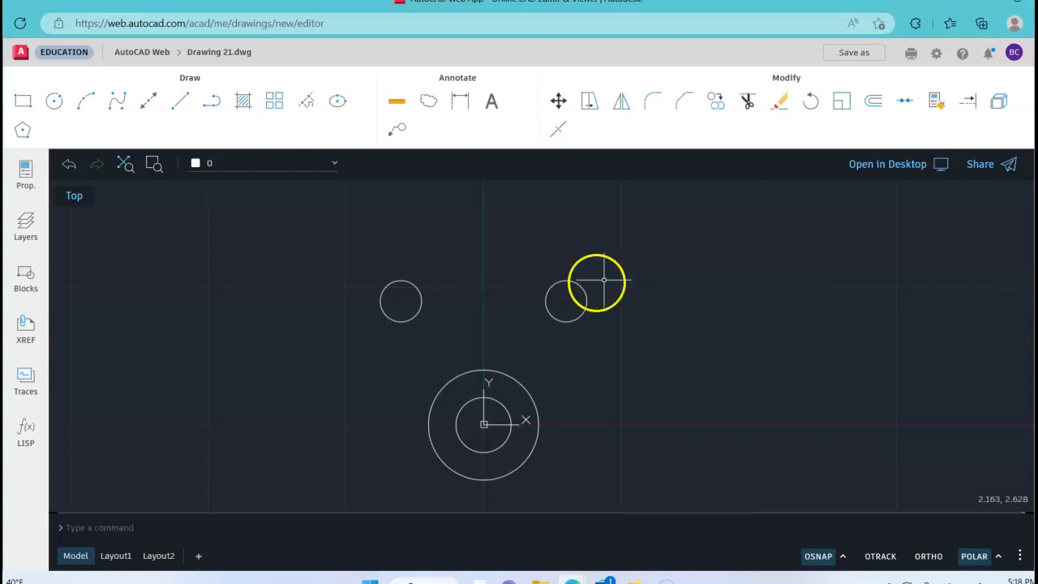
Step: Draw a circle of radius 0.75 concentric with the small upper-right circle
{"action": "right_click", "coordinate": [576, 241]}
{"action": "left_click", "coordinate": [609, 278]}
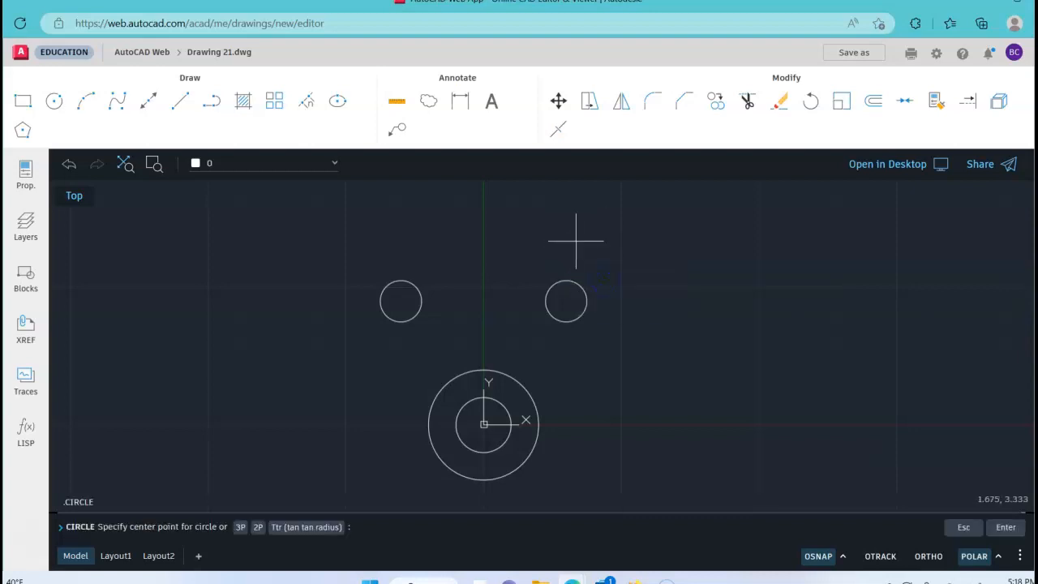
{"action": "left_click", "coordinate": [565, 302]}
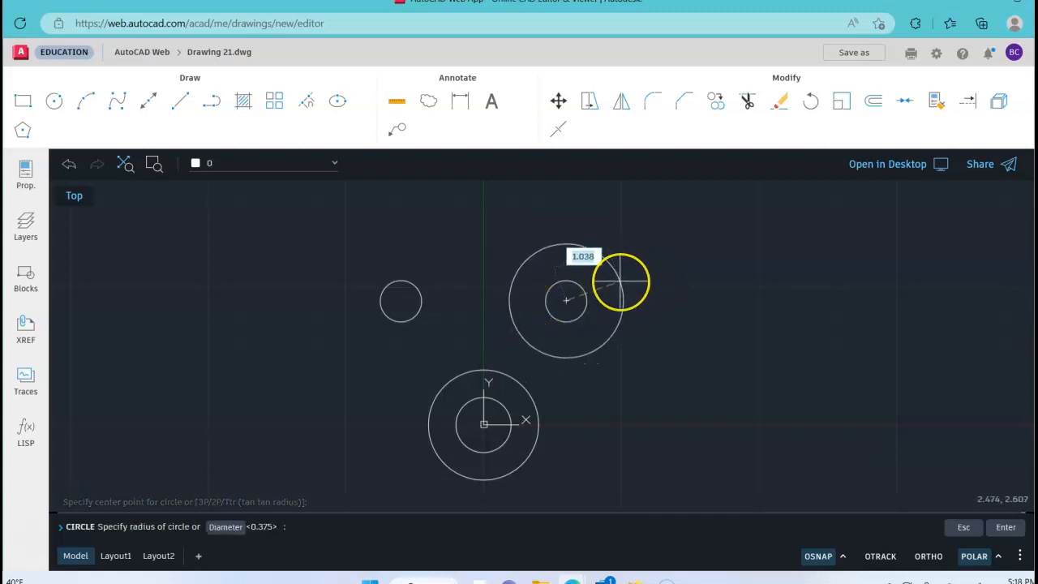
{"action": "type", "text": ".75"}
{"action": "key", "text": "Return"}
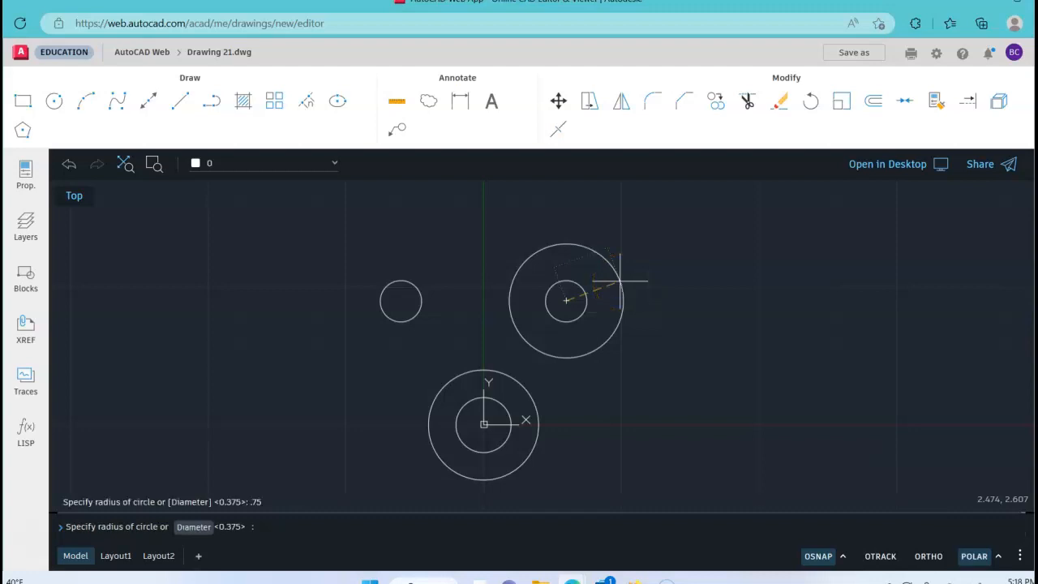
Step: Draw a circle of radius 0.75 concentric with the small upper-left circle
{"action": "right_click", "coordinate": [461, 270]}
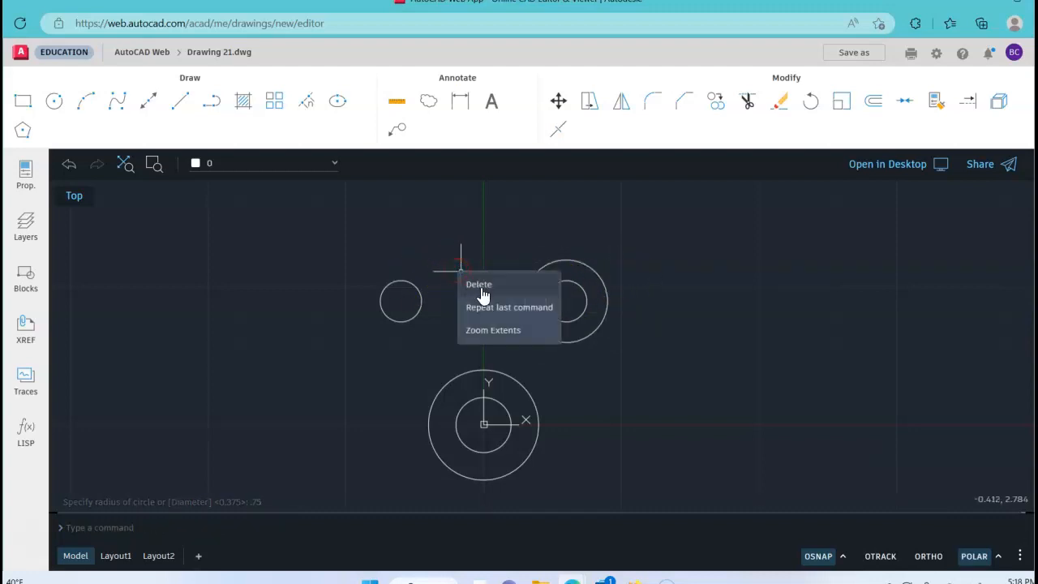
{"action": "left_click", "coordinate": [483, 310]}
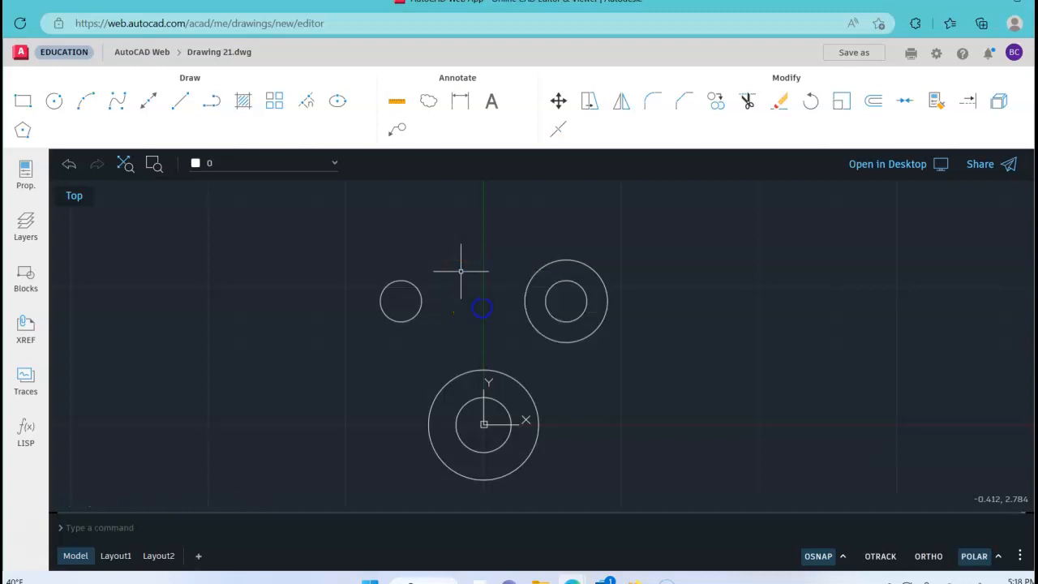
{"action": "left_click", "coordinate": [401, 301]}
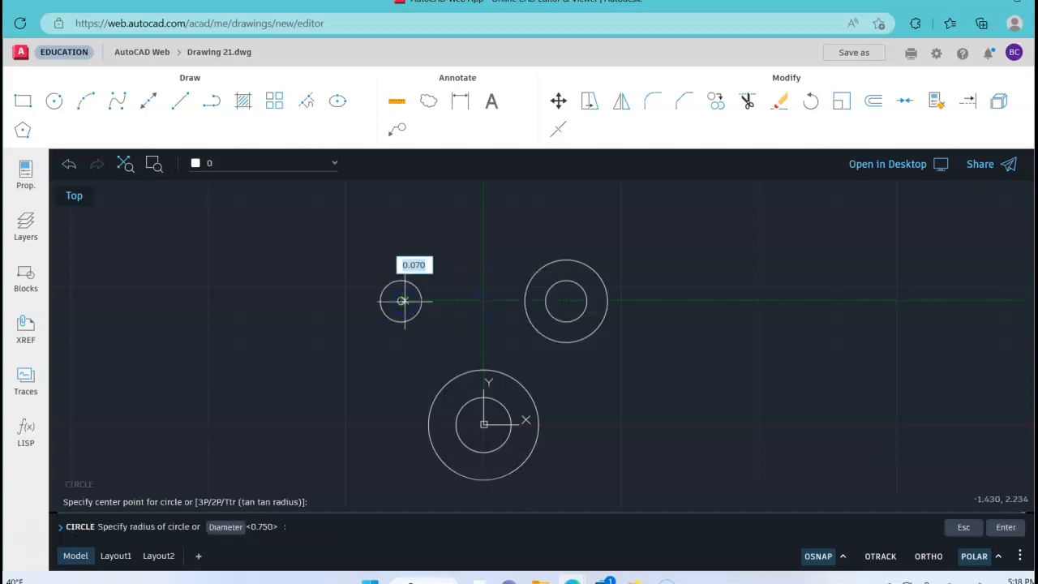
{"action": "type", "text": ".75"}
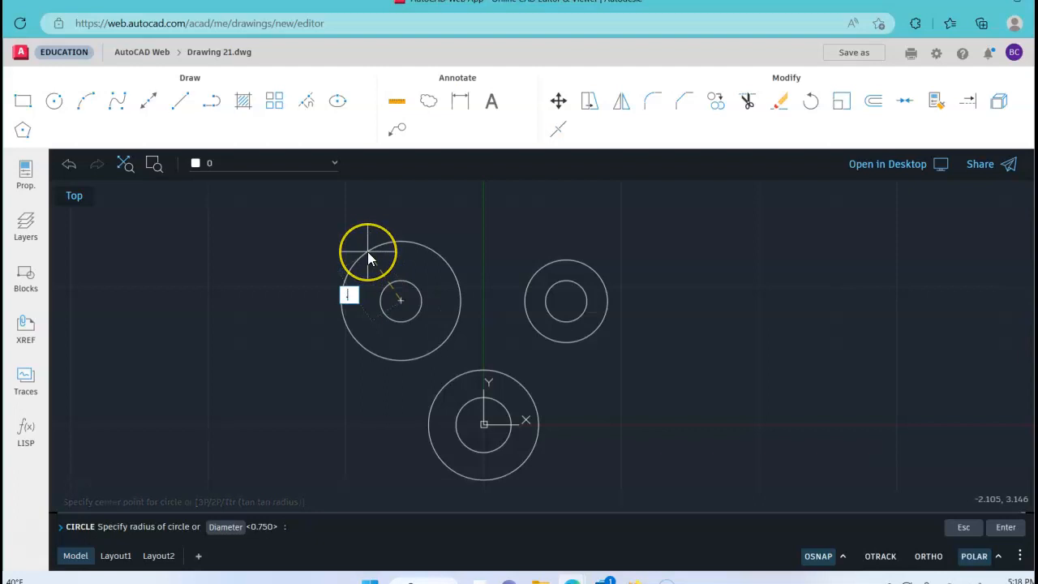
{"action": "key", "text": "Return"}
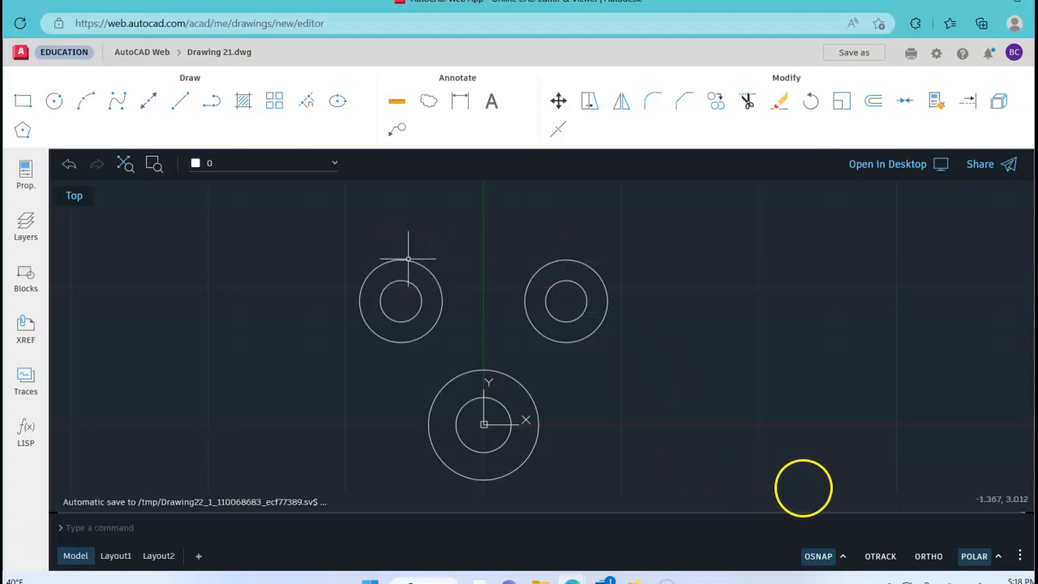
Step: Turn on the Tangent object snap and turn off the Center snap for drawing lines
{"action": "left_click", "coordinate": [845, 558]}
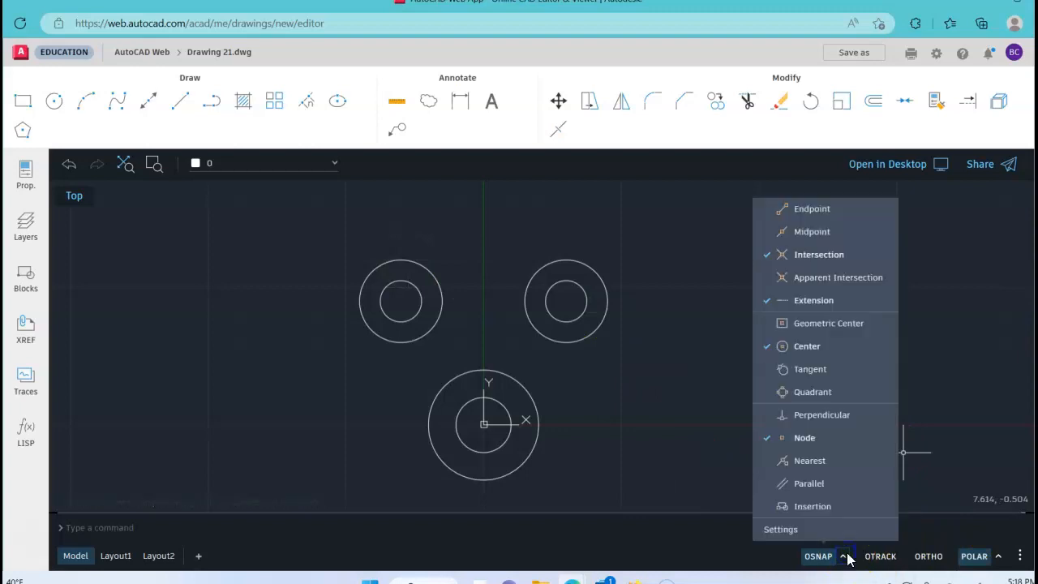
{"action": "left_click", "coordinate": [758, 380]}
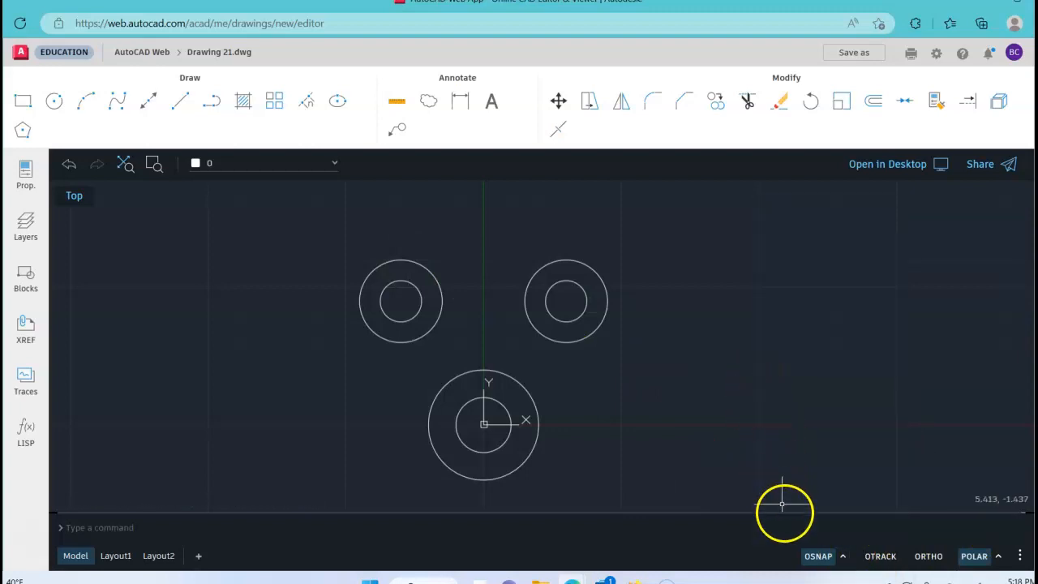
{"action": "left_click", "coordinate": [183, 100]}
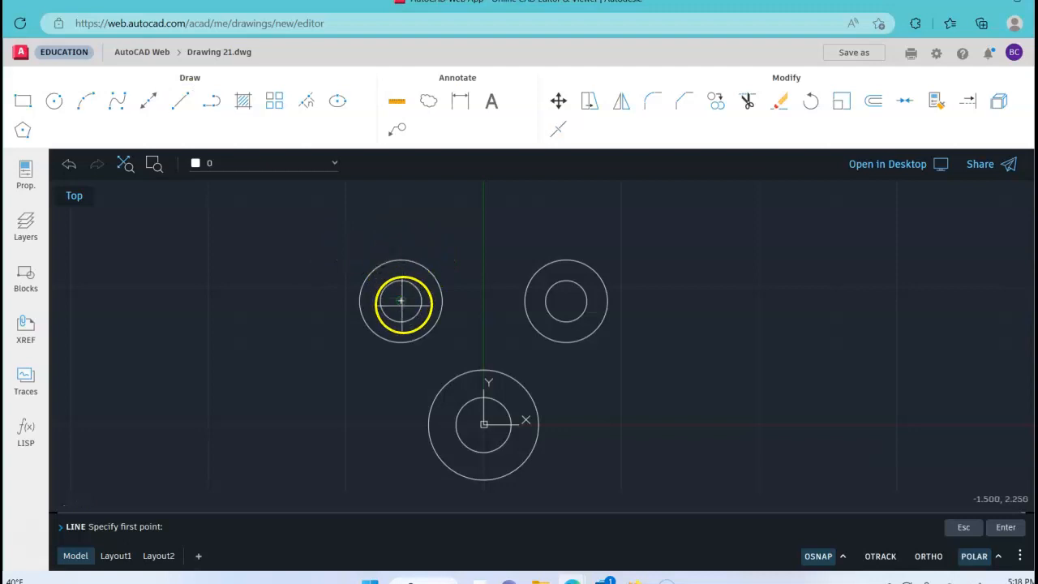
{"action": "left_click", "coordinate": [844, 557]}
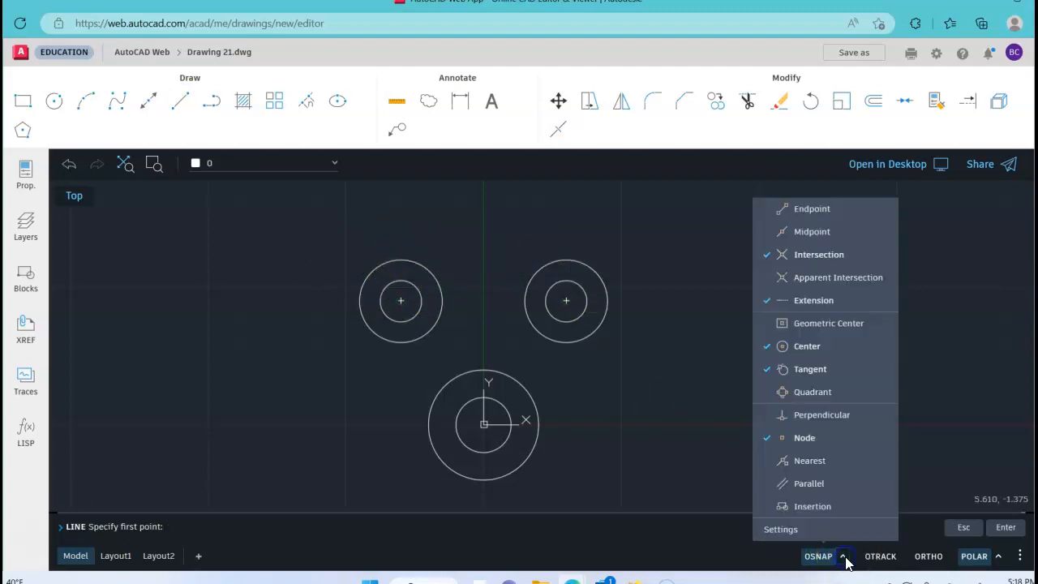
{"action": "left_click", "coordinate": [765, 352]}
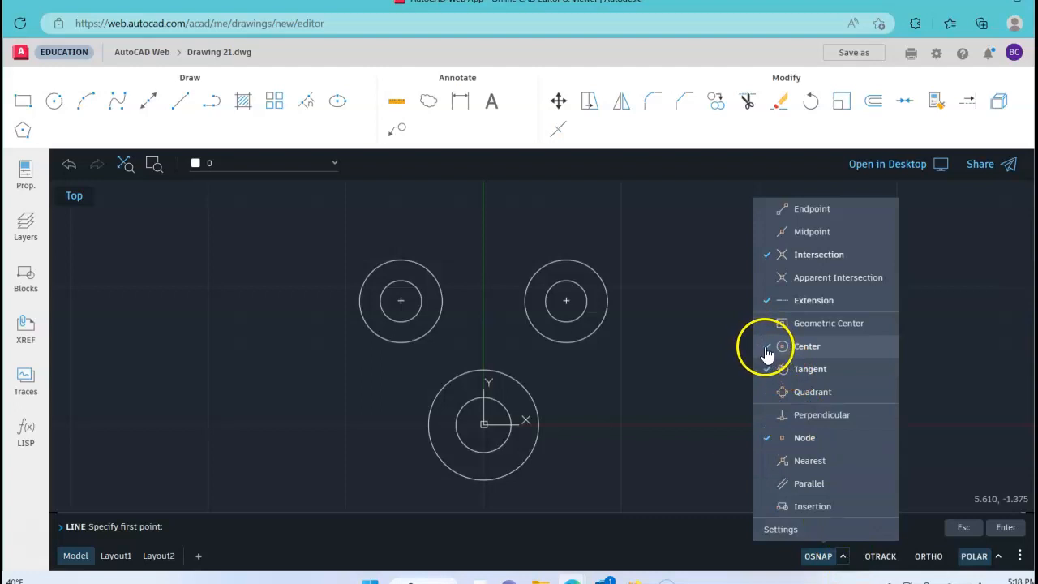
{"action": "left_click", "coordinate": [767, 352]}
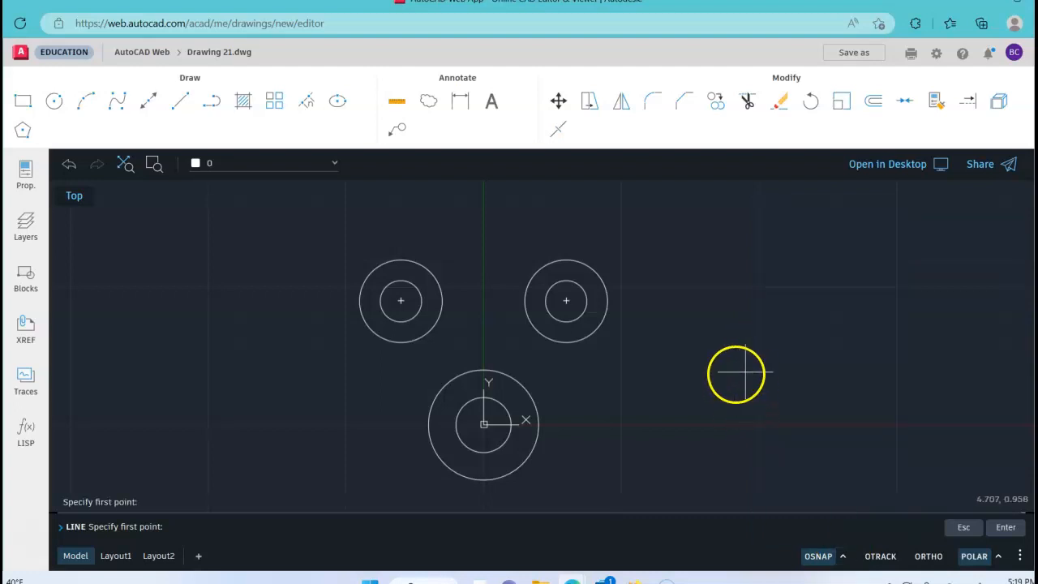
Step: Draw a tangent line across the tops of the two upper outer circles and end the Line command
{"action": "left_click", "coordinate": [400, 260]}
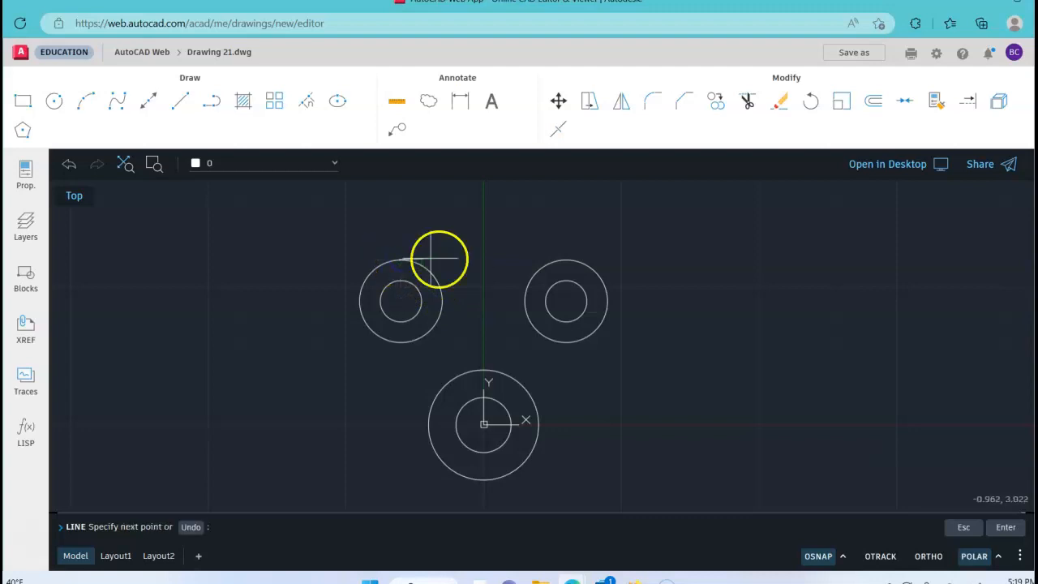
{"action": "left_click", "coordinate": [567, 259]}
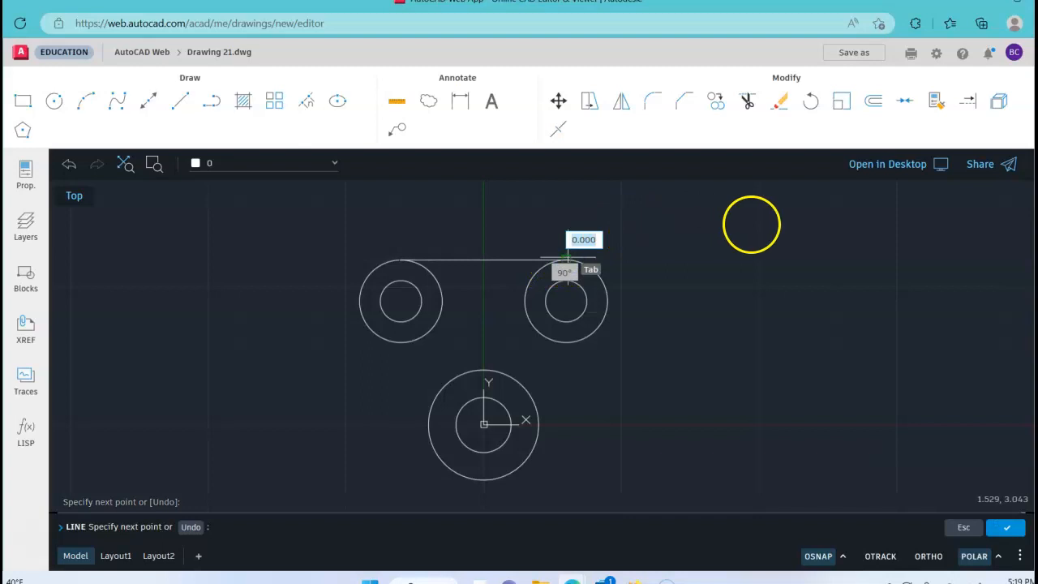
{"action": "right_click", "coordinate": [682, 228]}
{"action": "left_click", "coordinate": [696, 241]}
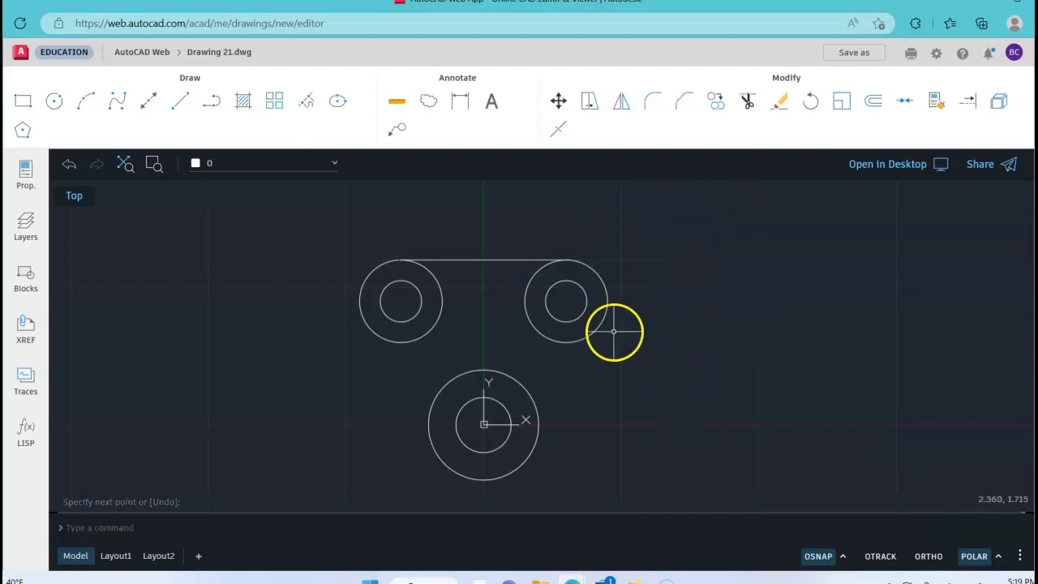
Step: Draw a tangent line from the right side of the upper-right outer circle to the right side of the large lower circle
{"action": "right_click", "coordinate": [683, 321]}
{"action": "left_click", "coordinate": [705, 361]}
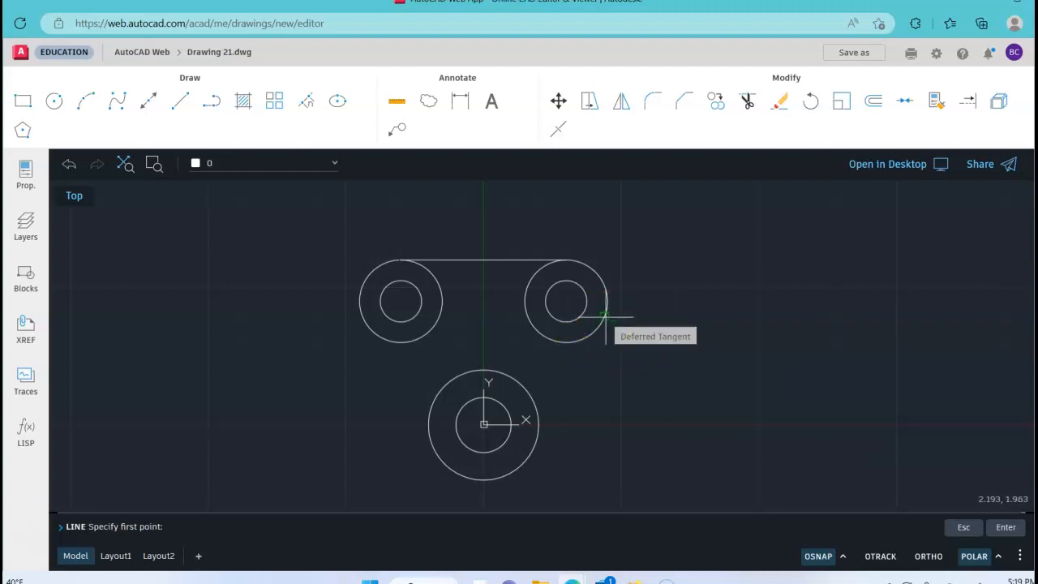
{"action": "left_click", "coordinate": [604, 316]}
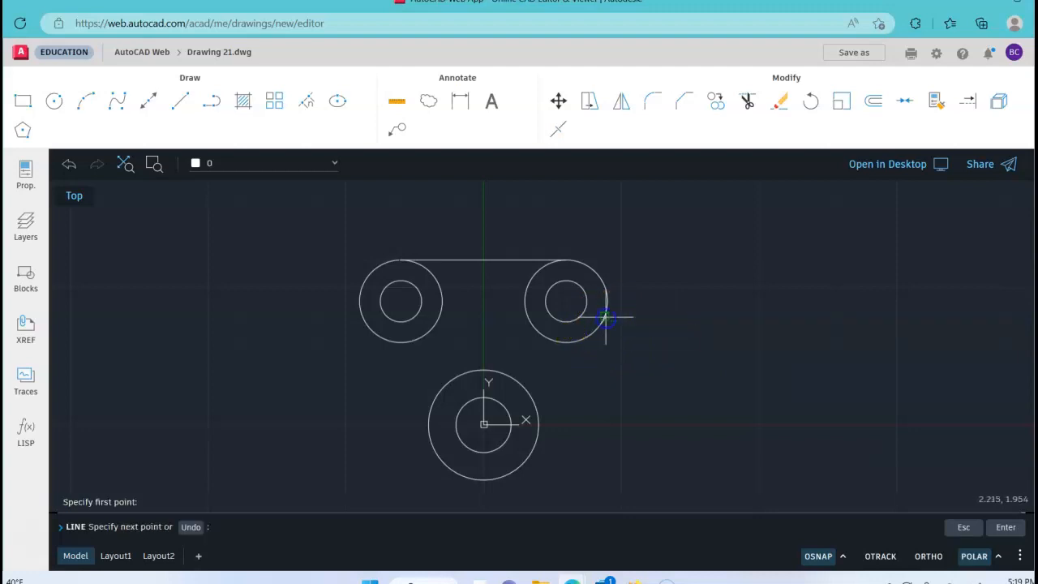
{"action": "left_click", "coordinate": [529, 459]}
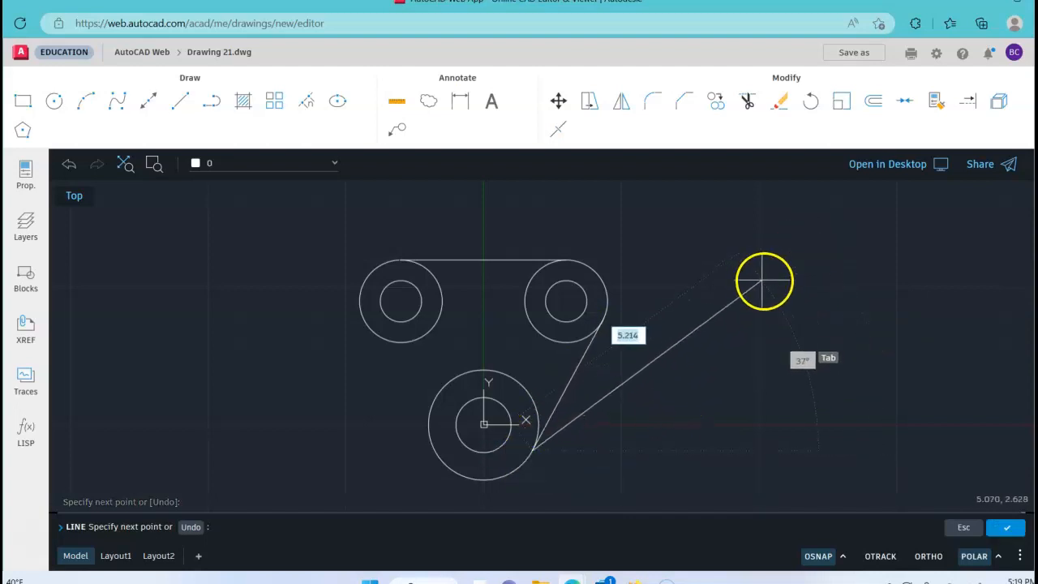
{"action": "right_click", "coordinate": [722, 333]}
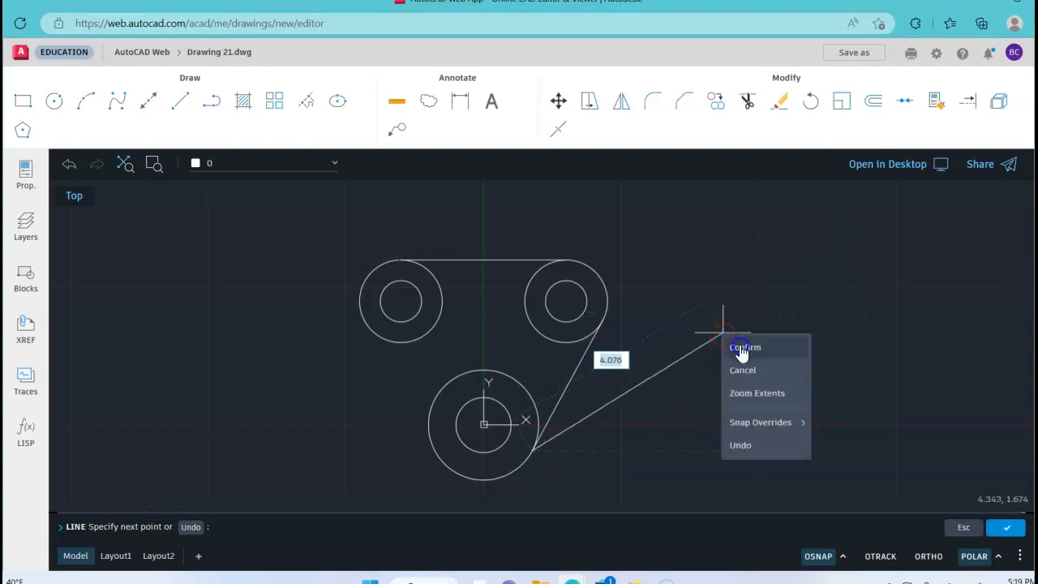
{"action": "left_click", "coordinate": [741, 348]}
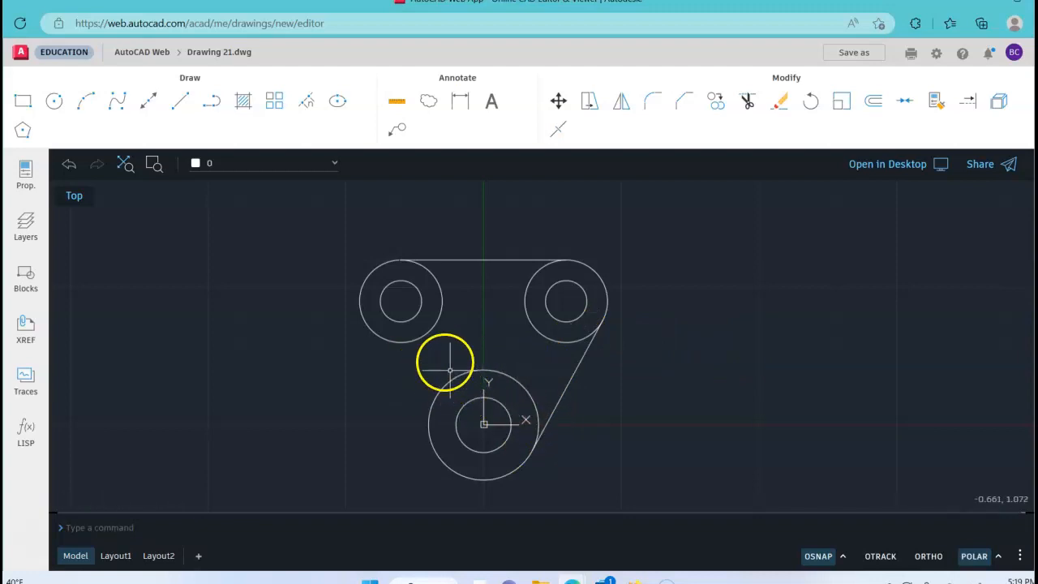
Step: Draw a tangent line from the left side of the upper-left outer circle to the left side of the large lower circle
{"action": "right_click", "coordinate": [311, 357]}
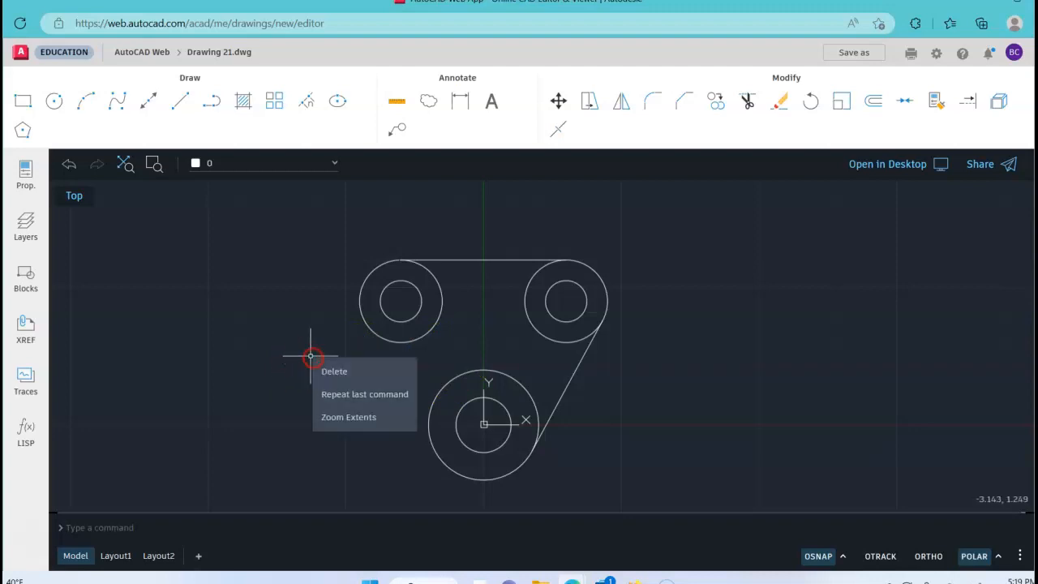
{"action": "left_click", "coordinate": [336, 395]}
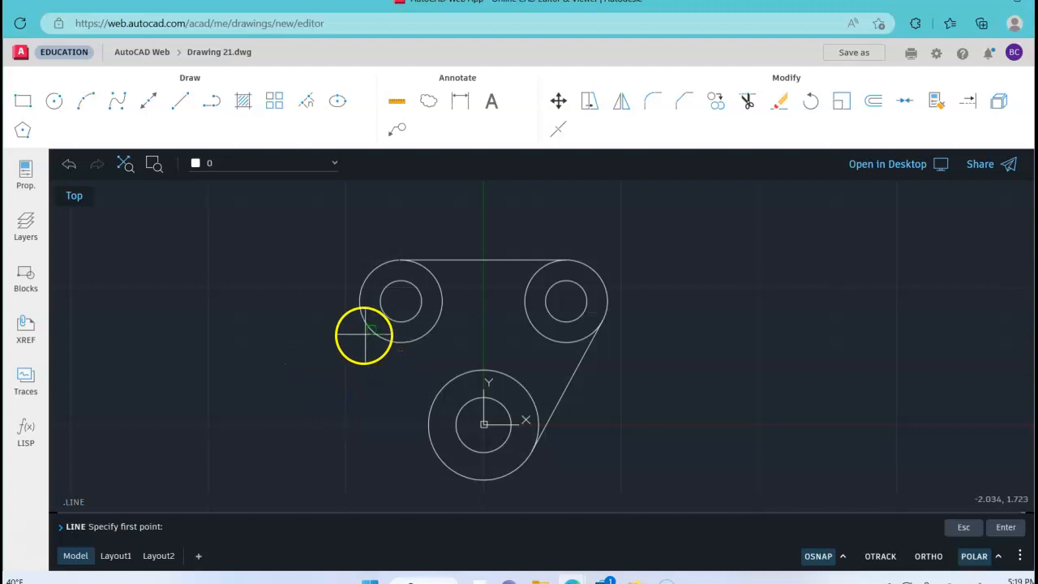
{"action": "left_click_drag", "start_coordinate": [359, 320], "coordinate": [428, 443]}
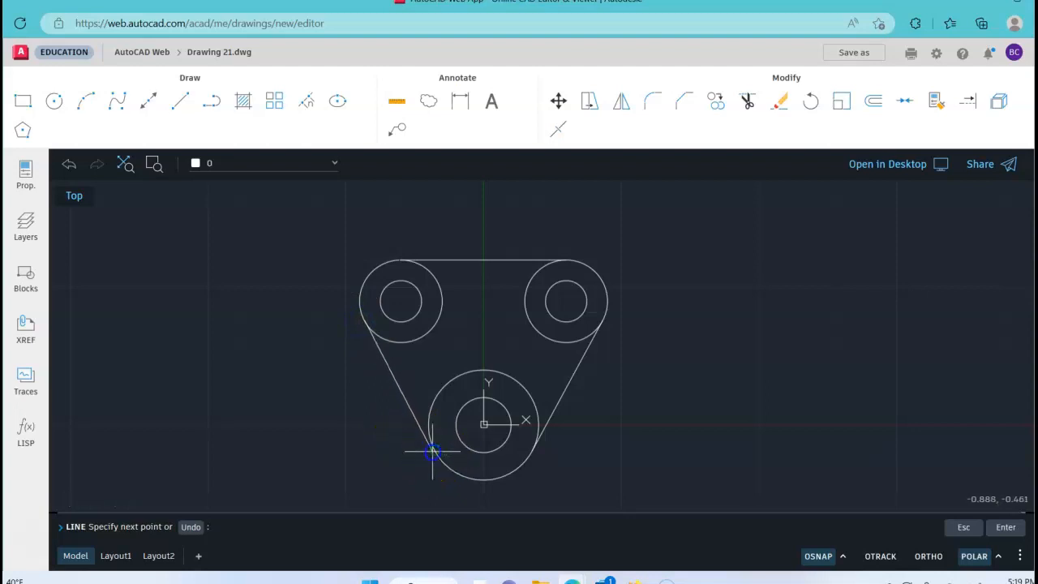
{"action": "left_click", "coordinate": [433, 452]}
{"action": "right_click", "coordinate": [238, 355]}
{"action": "left_click", "coordinate": [287, 373]}
{"action": "key", "text": "Escape"}
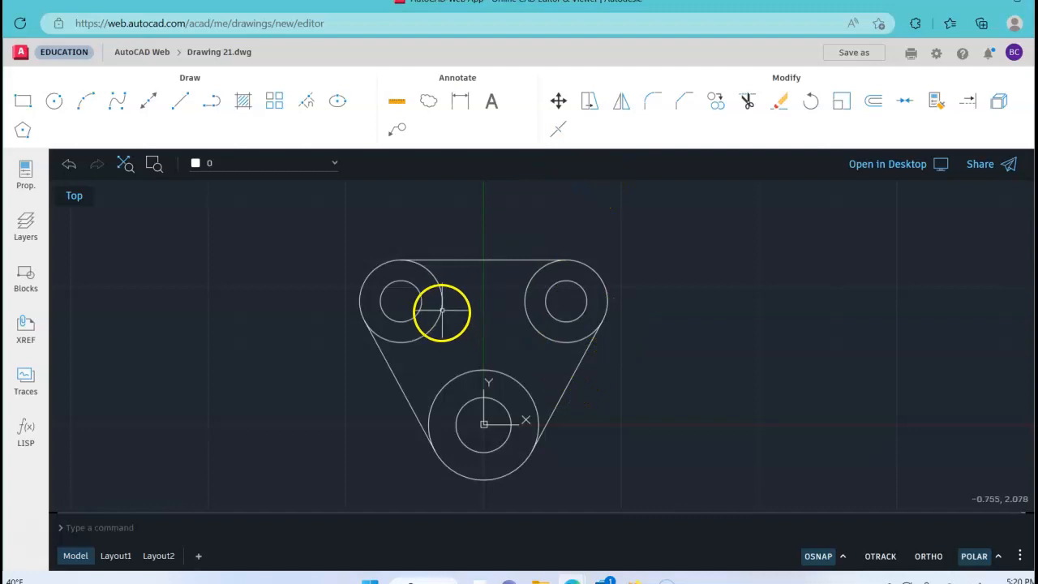
Step: Trim away the inner arcs of the two upper outer circles between their tangent lines
{"action": "left_click", "coordinate": [755, 112]}
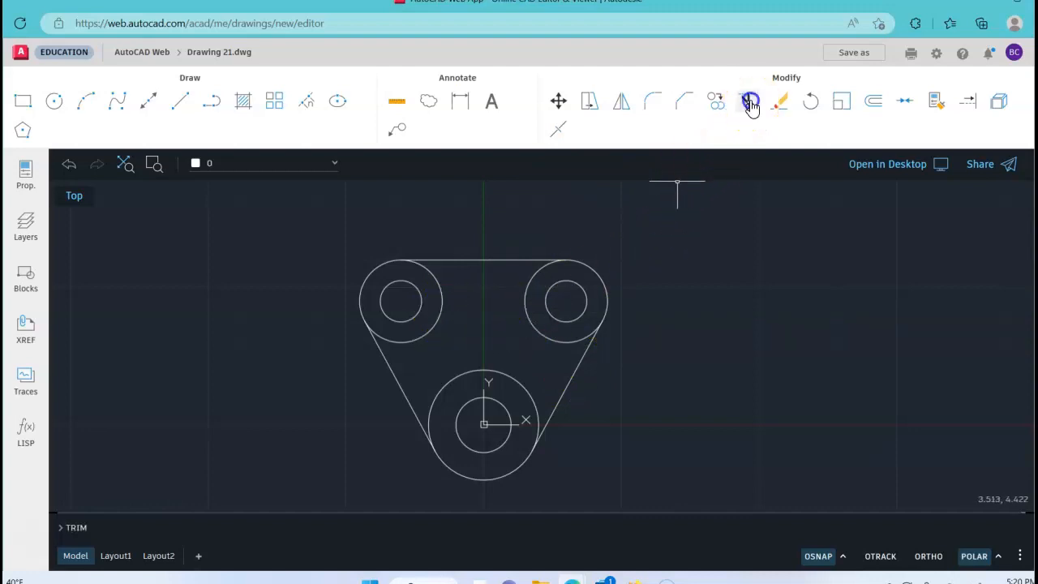
{"action": "left_click", "coordinate": [528, 298]}
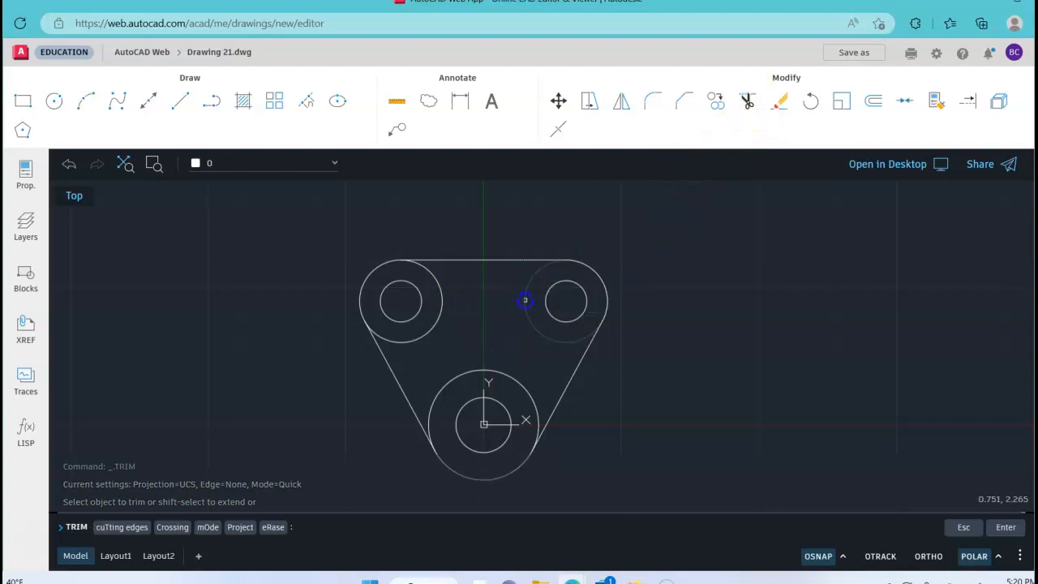
{"action": "left_click", "coordinate": [447, 291]}
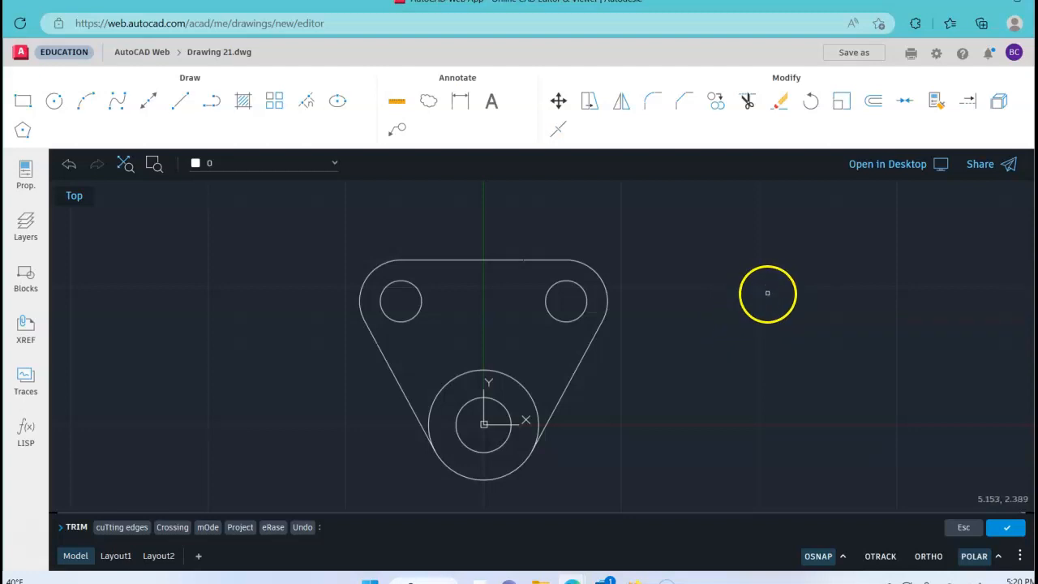
Step: Draw a line from point .1875,2 with a length of .375 at an angle of 180°
{"action": "left_click", "coordinate": [180, 108]}
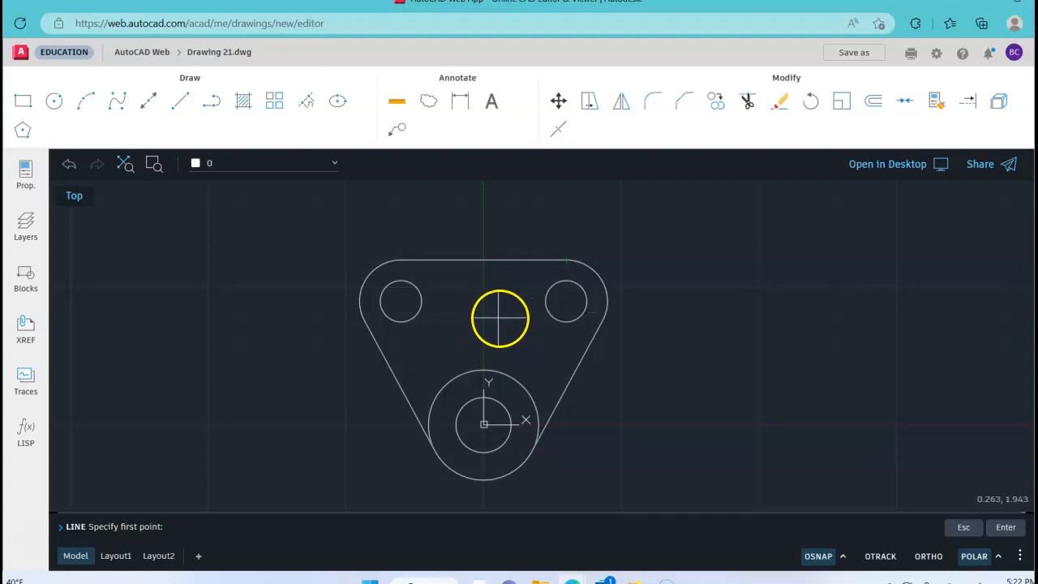
{"action": "left_click", "coordinate": [180, 102]}
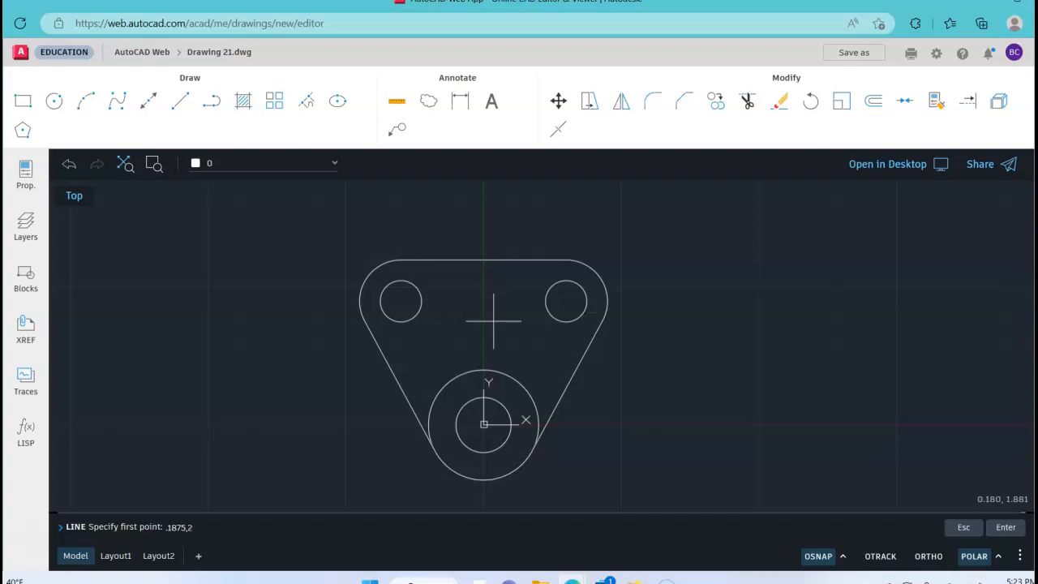
{"action": "key", "text": "Return"}
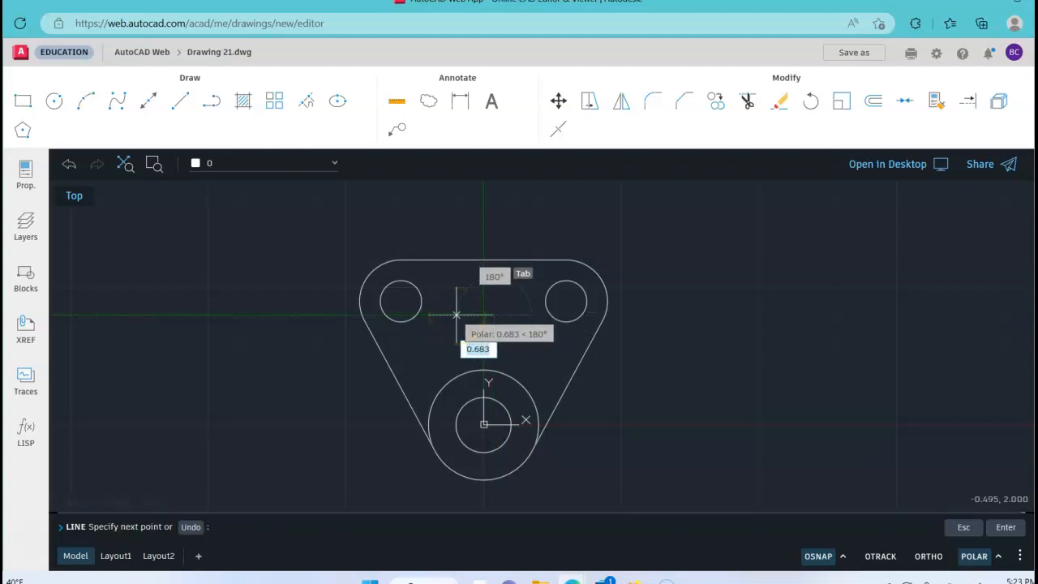
{"action": "type", "text": ".375"}
{"action": "key", "text": "Tab"}
{"action": "type", "text": "180"}
{"action": "key", "text": "Return"}
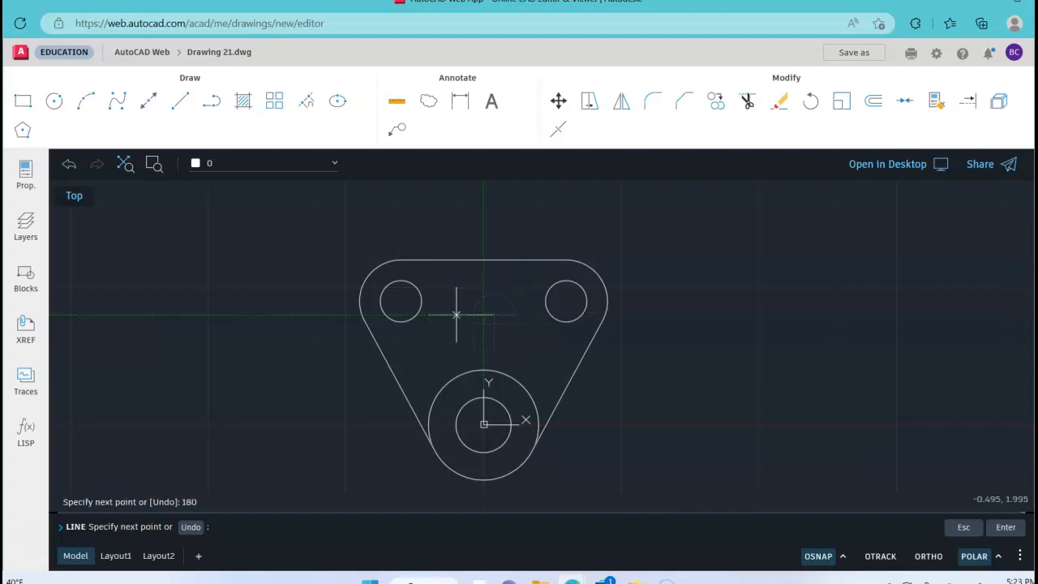
Step: Continue the line vertically from its left end down to the large lower circle and end the Line command
{"action": "left_click", "coordinate": [471, 298]}
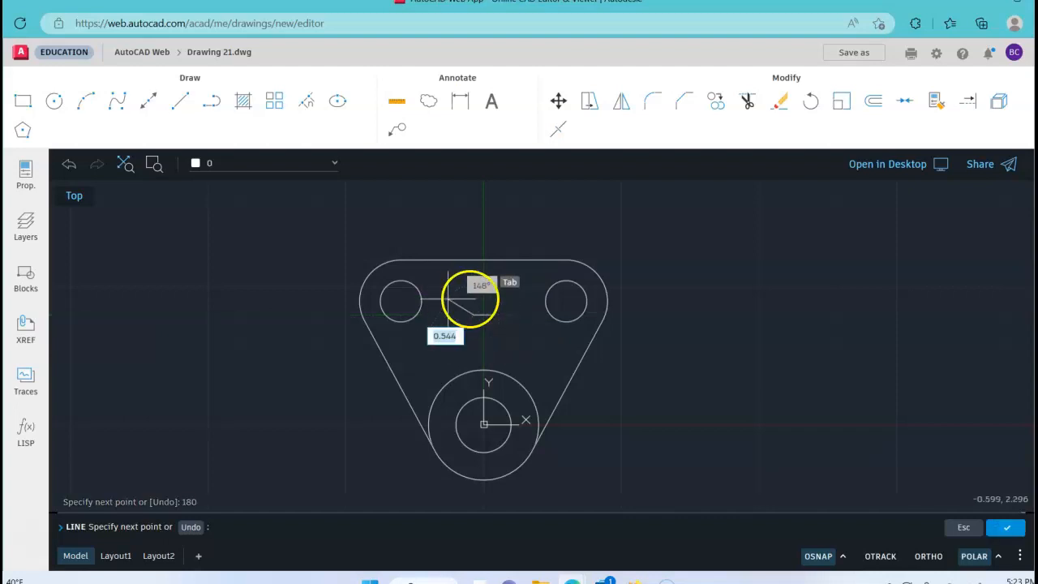
{"action": "left_click", "coordinate": [474, 372]}
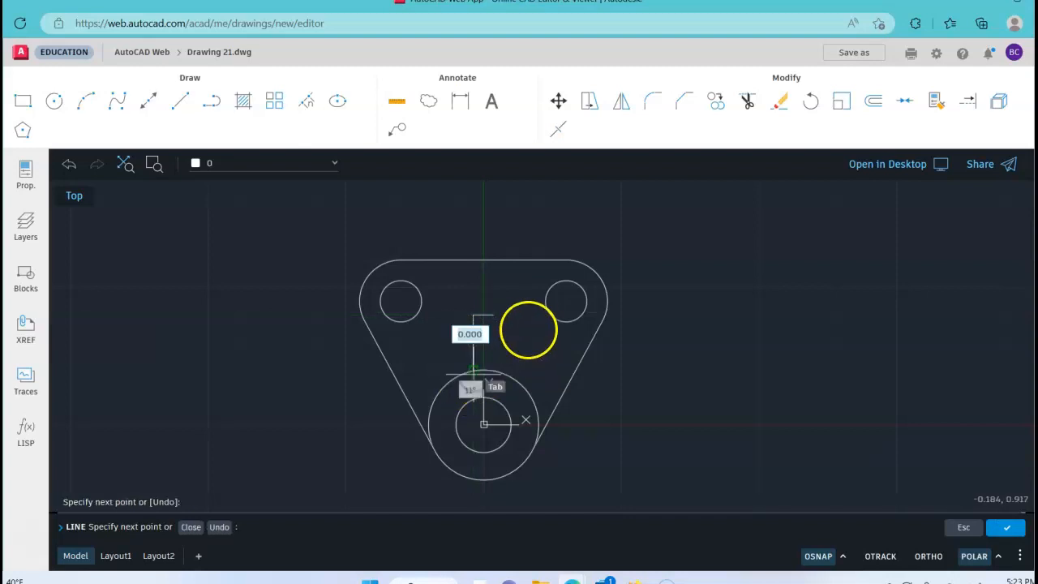
{"action": "right_click", "coordinate": [524, 328]}
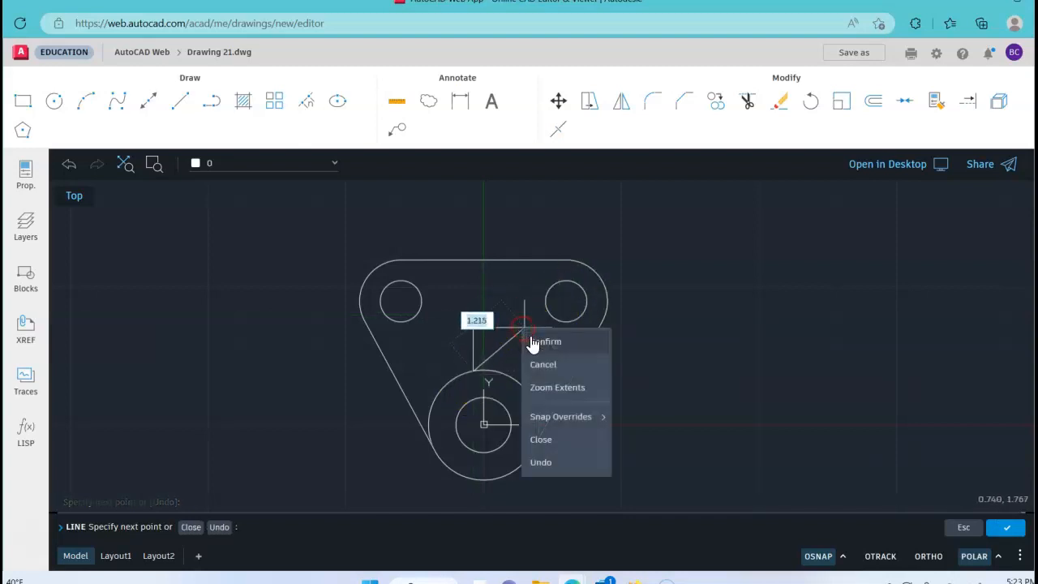
{"action": "left_click", "coordinate": [535, 343]}
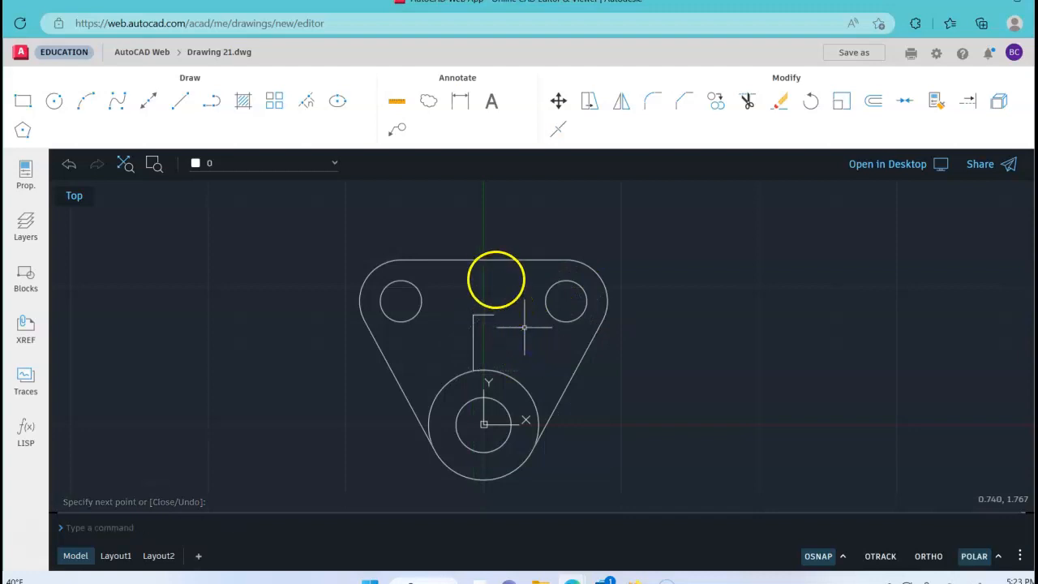
Step: Draw a vertical line from the right end of the short horizontal line down to the large lower circle
{"action": "right_click", "coordinate": [493, 275]}
{"action": "left_click", "coordinate": [507, 311]}
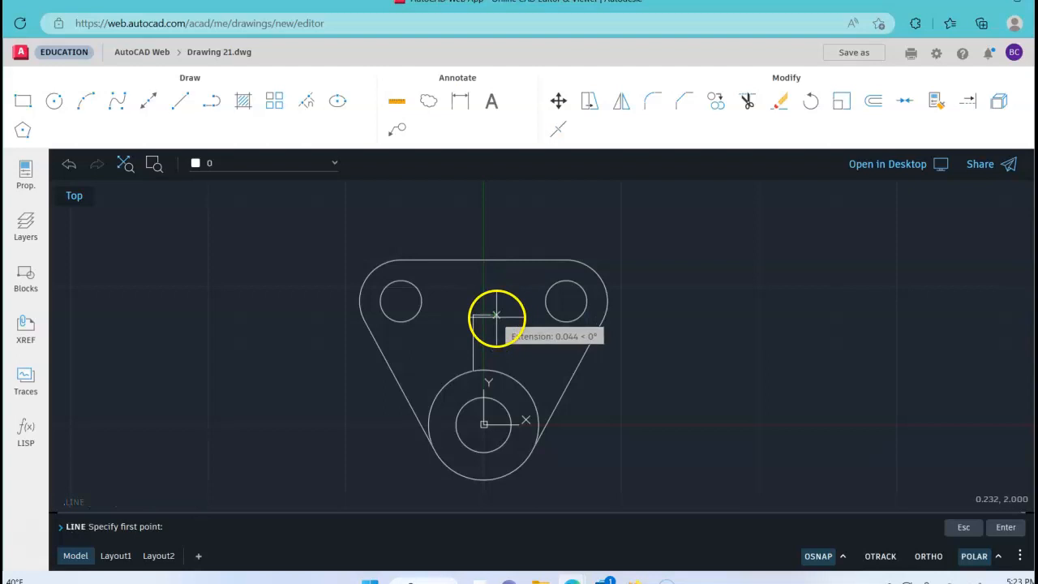
{"action": "scroll", "coordinate": [490, 315], "scroll_direction": "up", "scroll_amount": 1}
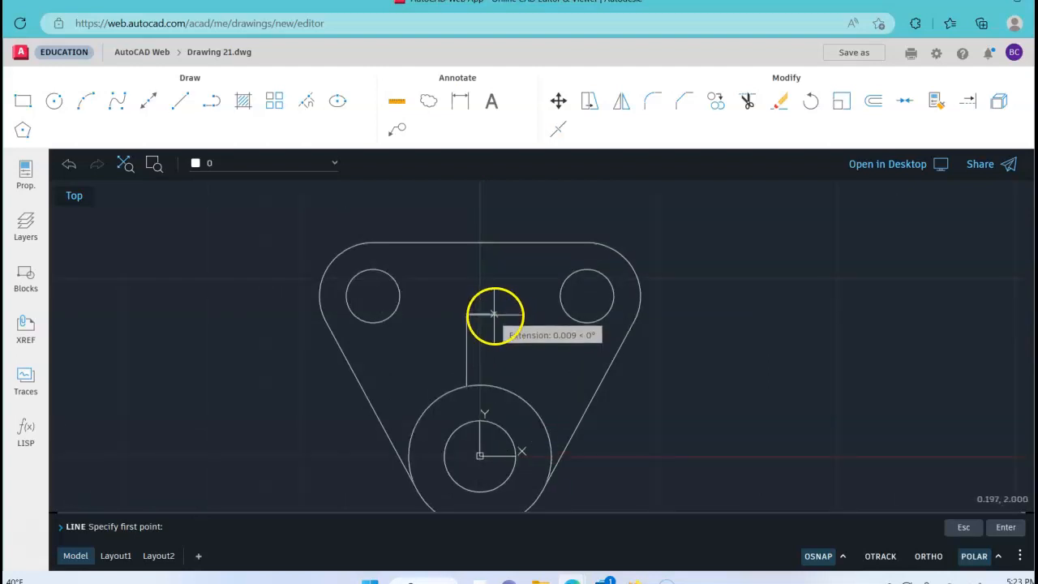
{"action": "left_click", "coordinate": [494, 314]}
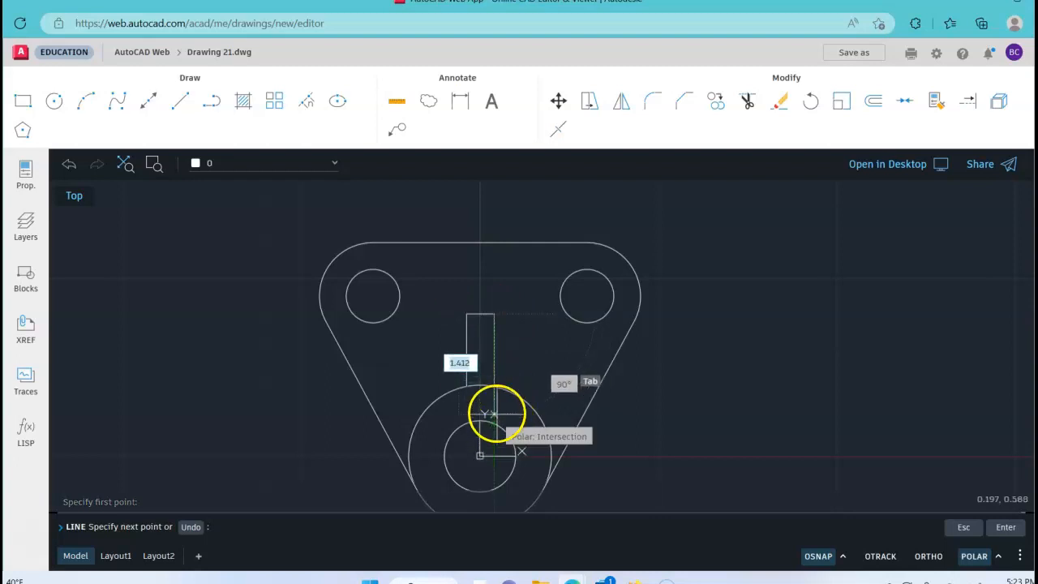
{"action": "left_click", "coordinate": [494, 388]}
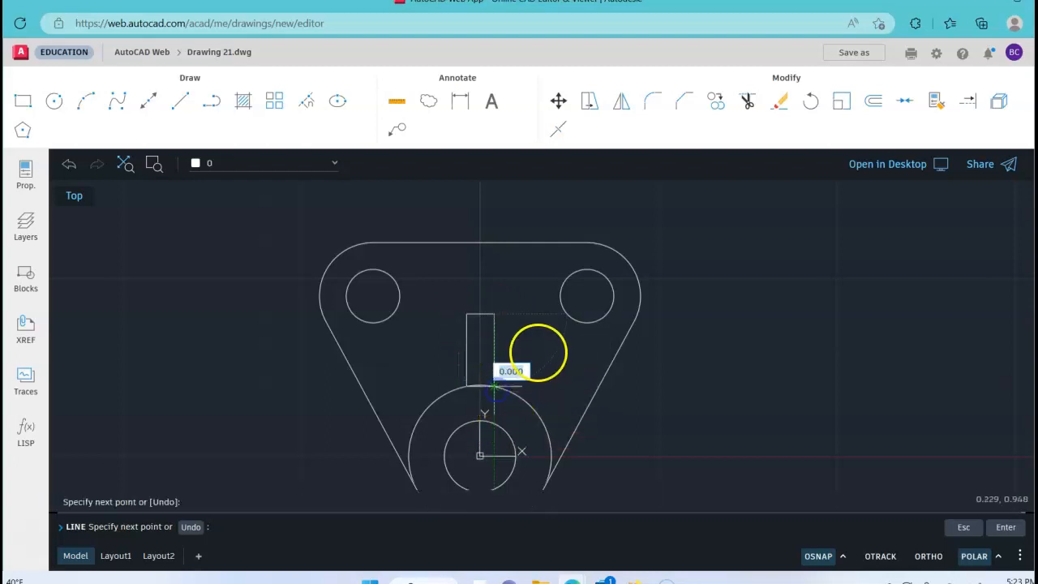
{"action": "right_click", "coordinate": [540, 331]}
{"action": "left_click", "coordinate": [558, 346]}
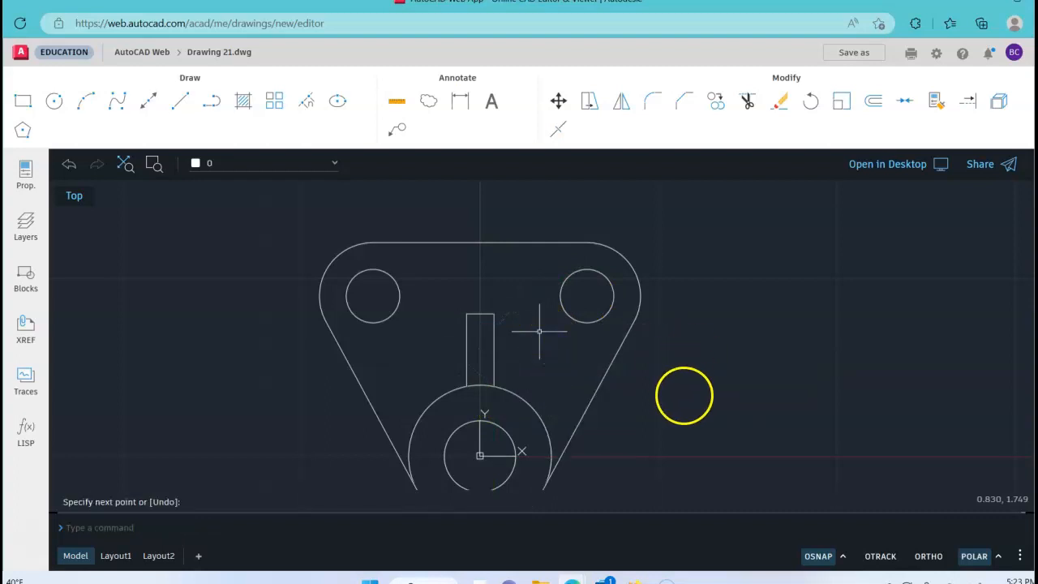
Step: Fit the whole part in the view with the Zoom command's Extents option
{"action": "scroll", "coordinate": [684, 395], "scroll_direction": "down", "scroll_amount": 3}
{"action": "mouse_move", "coordinate": [614, 344]}
{"action": "middle_mouse_down"}
{"action": "mouse_move", "coordinate": [593, 343]}
{"action": "mouse_move", "coordinate": [613, 357]}
{"action": "middle_mouse_up"}
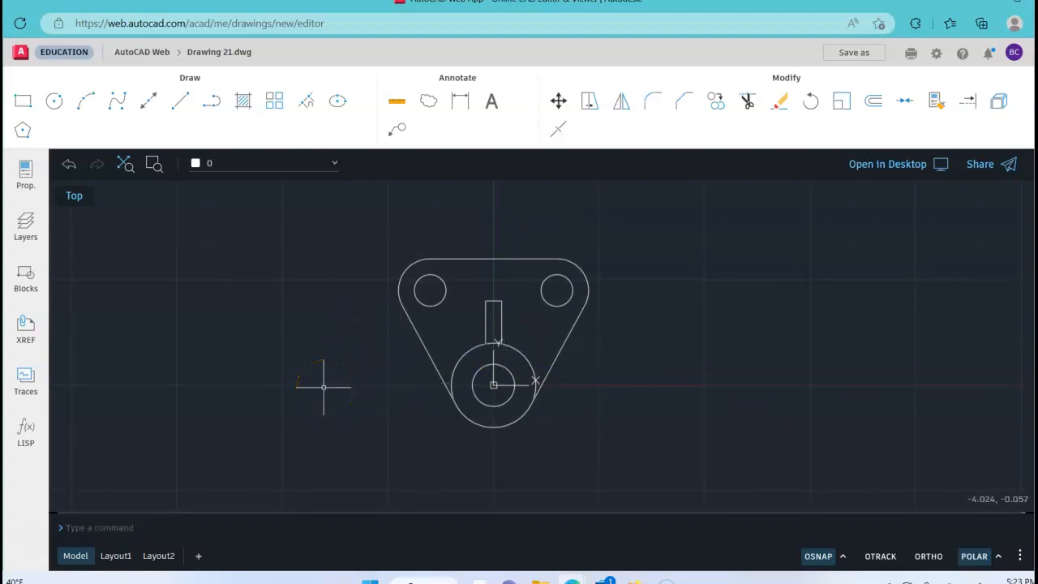
{"action": "type", "text": "z"}
{"action": "key", "text": "Return"}
{"action": "key", "text": "Return"}
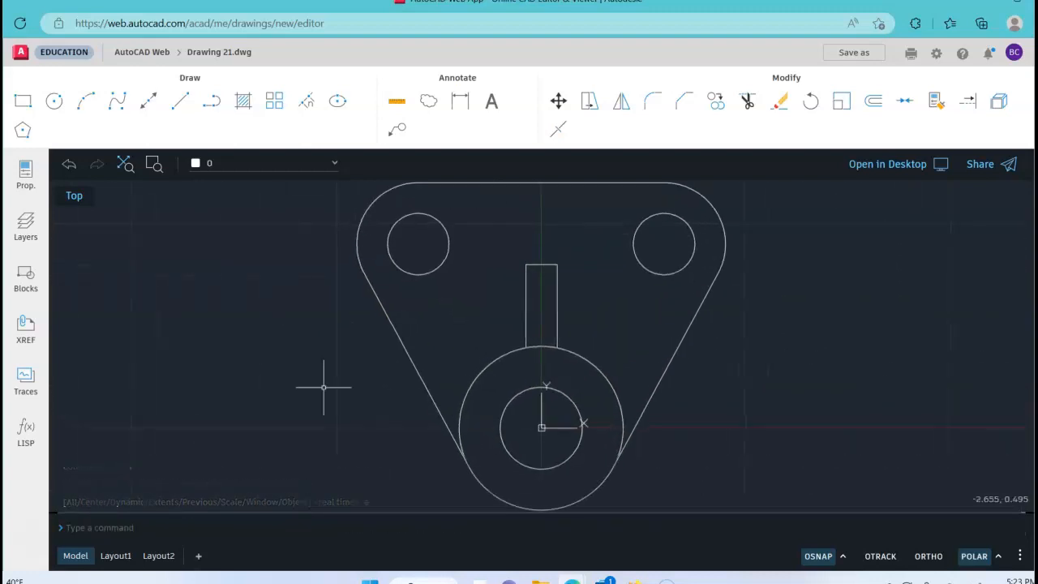
Step: Show the full drawing area with the Zoom command's All option
{"action": "type", "text": "z"}
{"action": "key", "text": "Return"}
{"action": "type", "text": "and: ZOOM: a"}
{"action": "key", "text": "Return"}
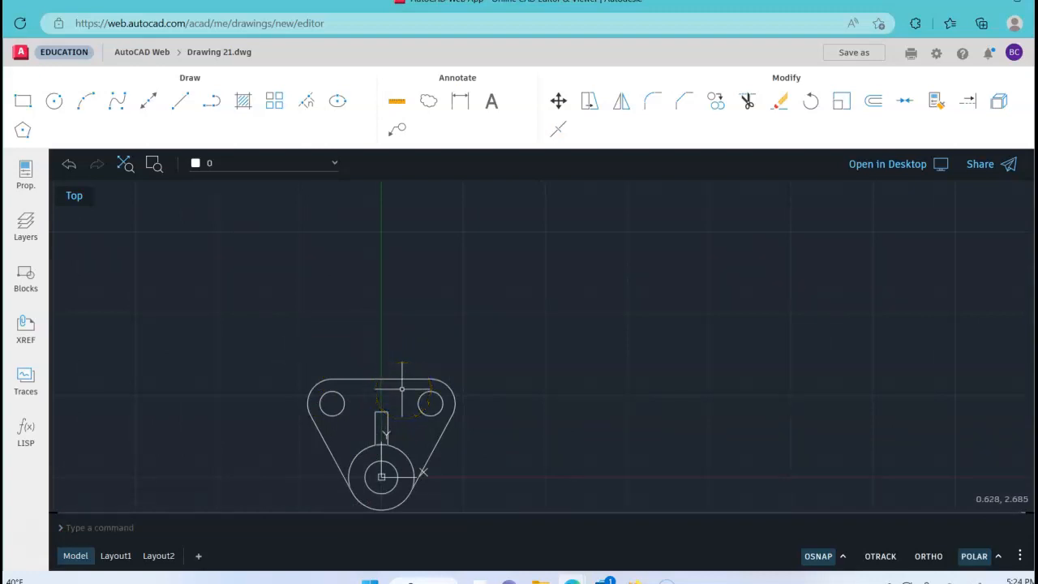
Step: Zoom to the drawing's extents again and zoom out slightly to leave space around the part
{"action": "type", "text": "ze"}
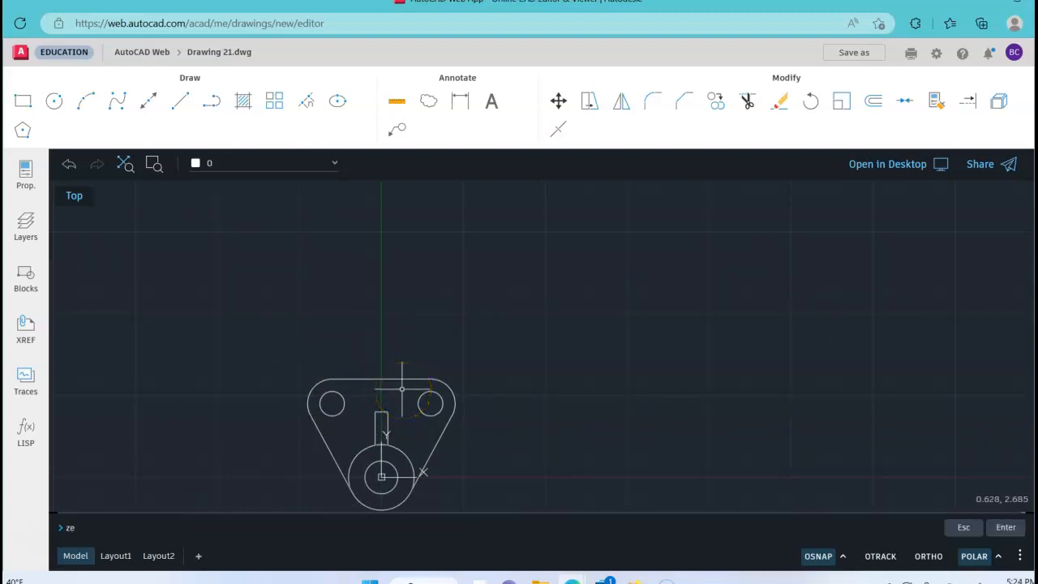
{"action": "key", "text": "BackSpace"}
{"action": "key", "text": "Escape"}
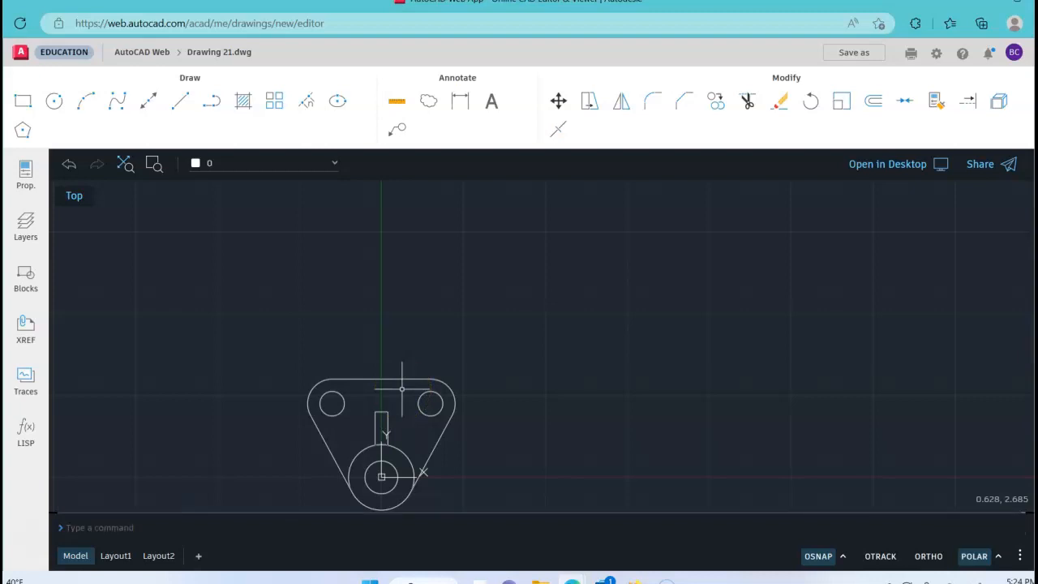
{"action": "type", "text": "z"}
{"action": "key", "text": "Return"}
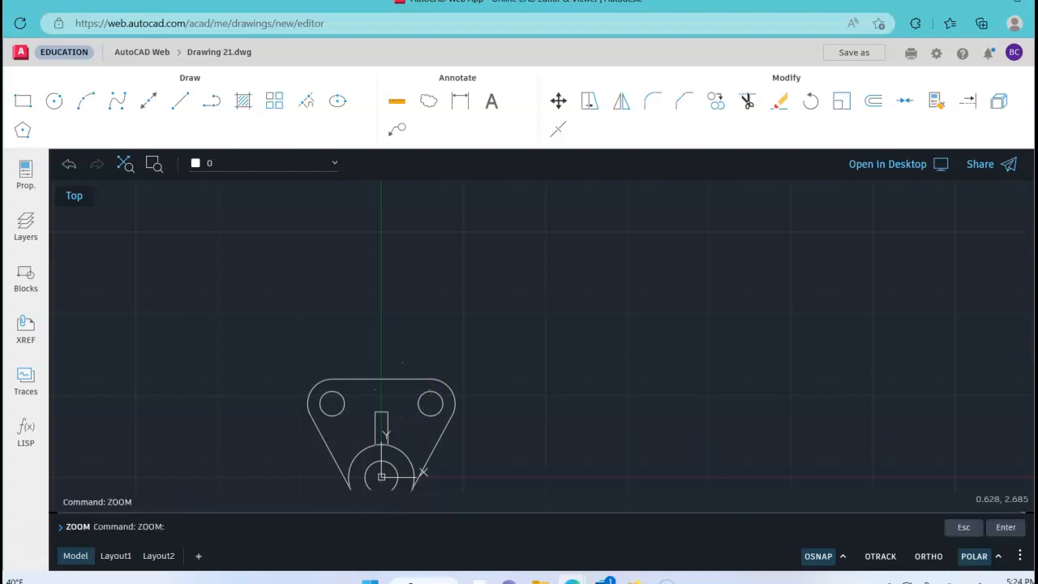
{"action": "type", "text": "e"}
{"action": "key", "text": "Return"}
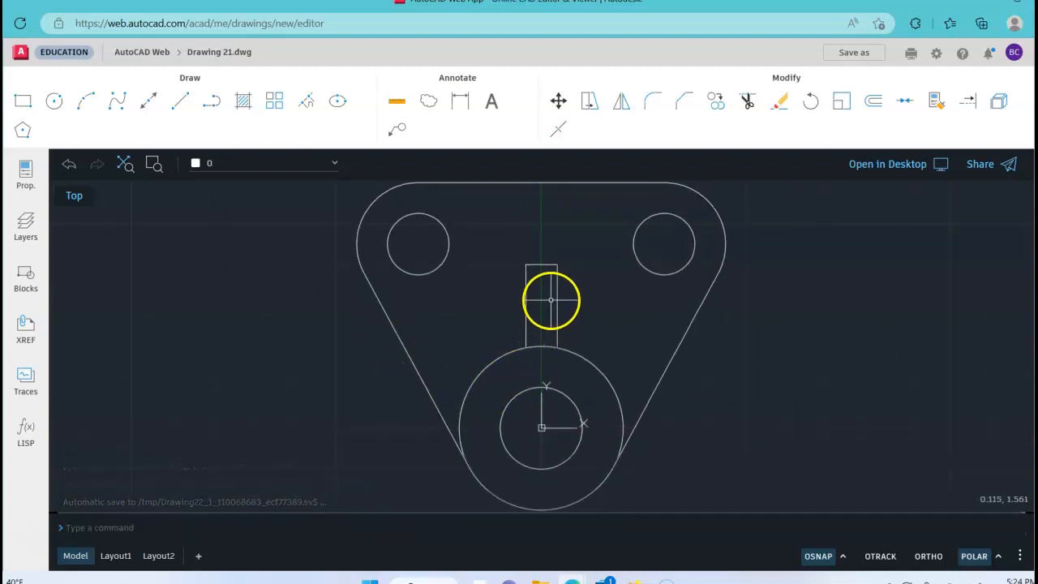
{"action": "scroll", "coordinate": [549, 301], "scroll_direction": "down", "scroll_amount": 2}
{"action": "scroll", "coordinate": [549, 301], "scroll_direction": "down", "scroll_amount": 1}
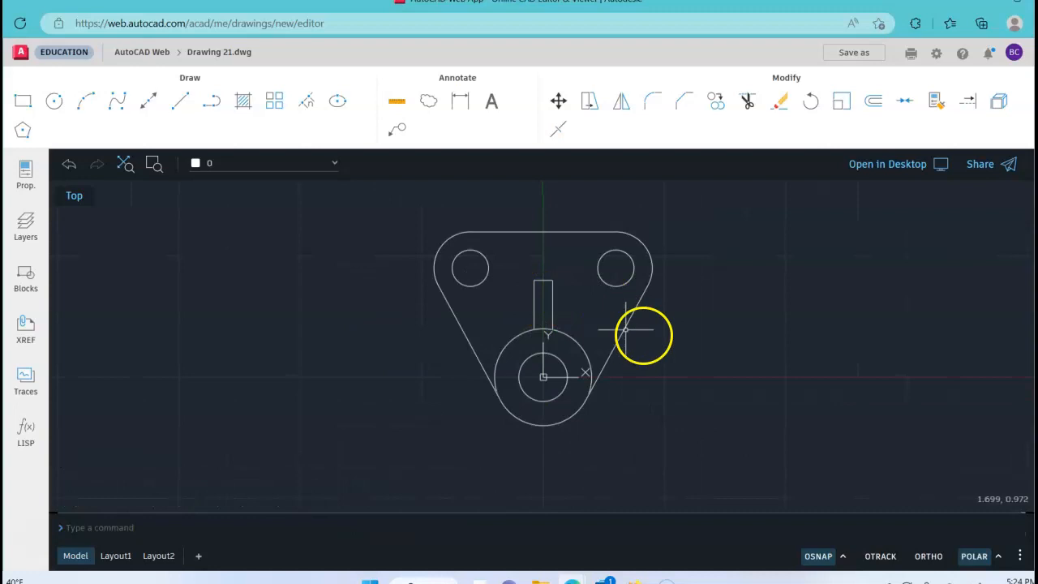
Step: Save the drawing under the name SupportBase-FLast
{"action": "left_click", "coordinate": [841, 100]}
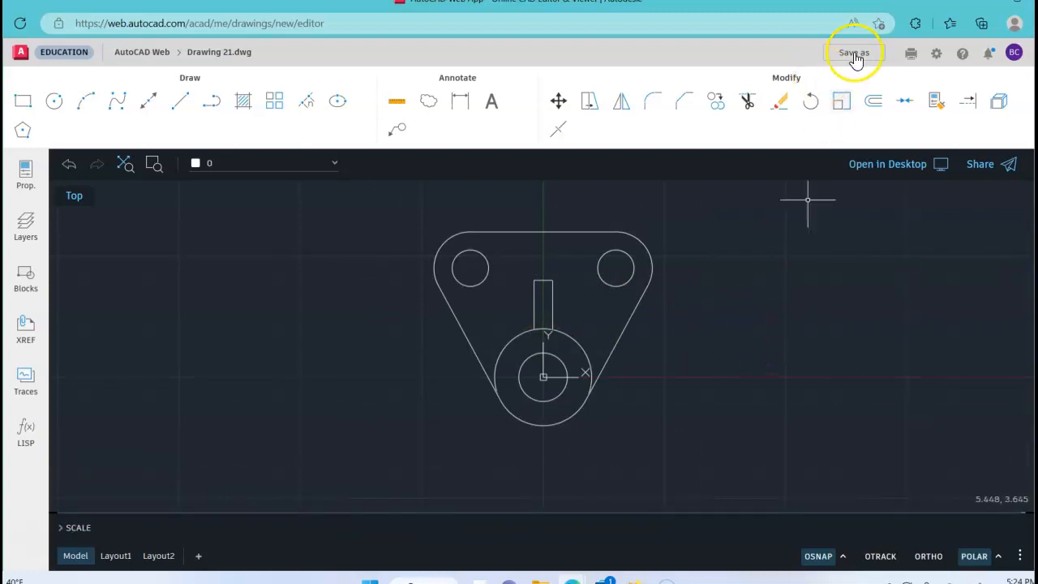
{"action": "left_click", "coordinate": [855, 53]}
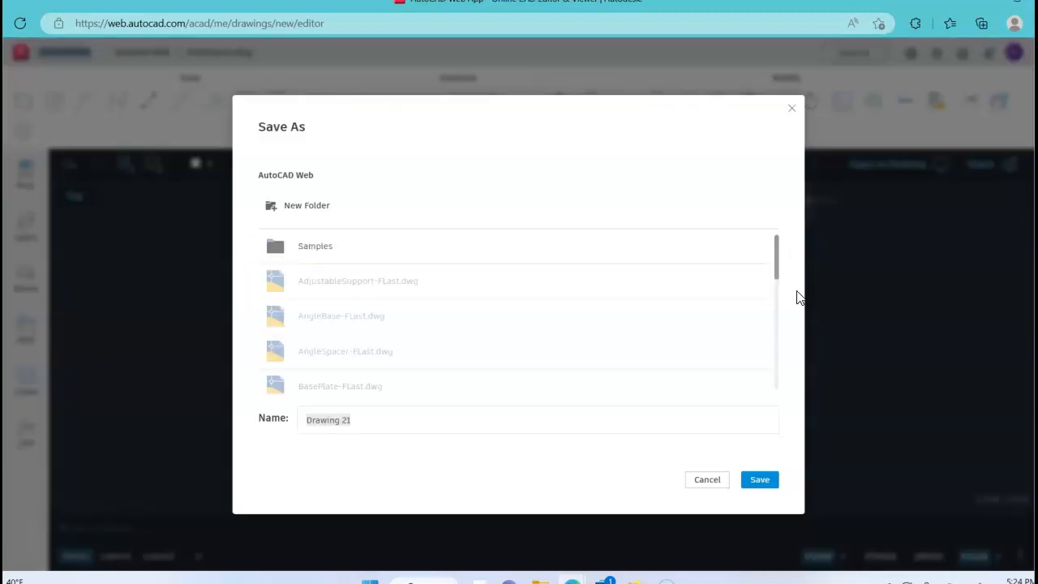
{"action": "type", "text": "SupportBase-FLast"}
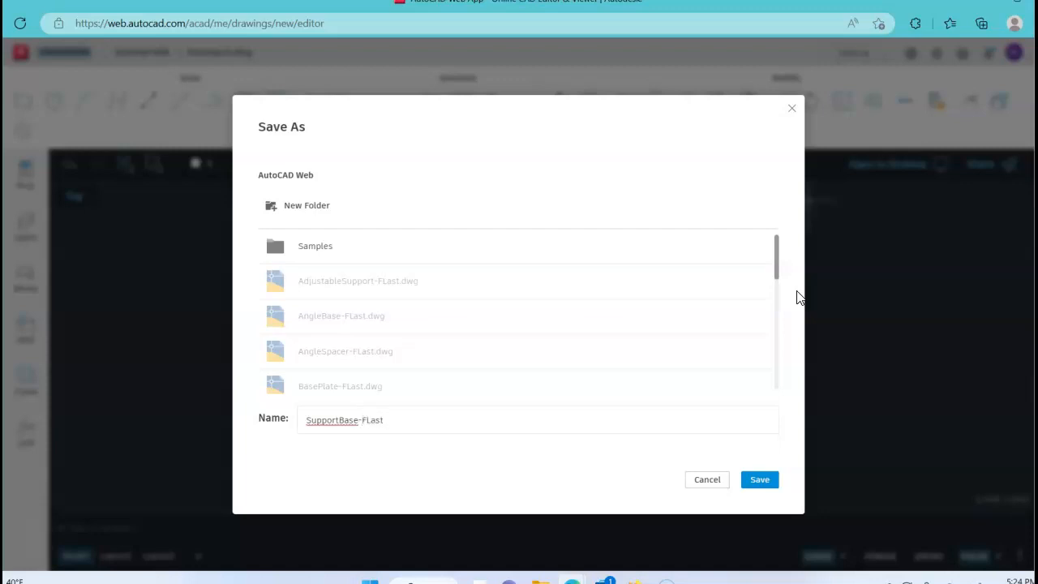
{"action": "left_click", "coordinate": [759, 481]}
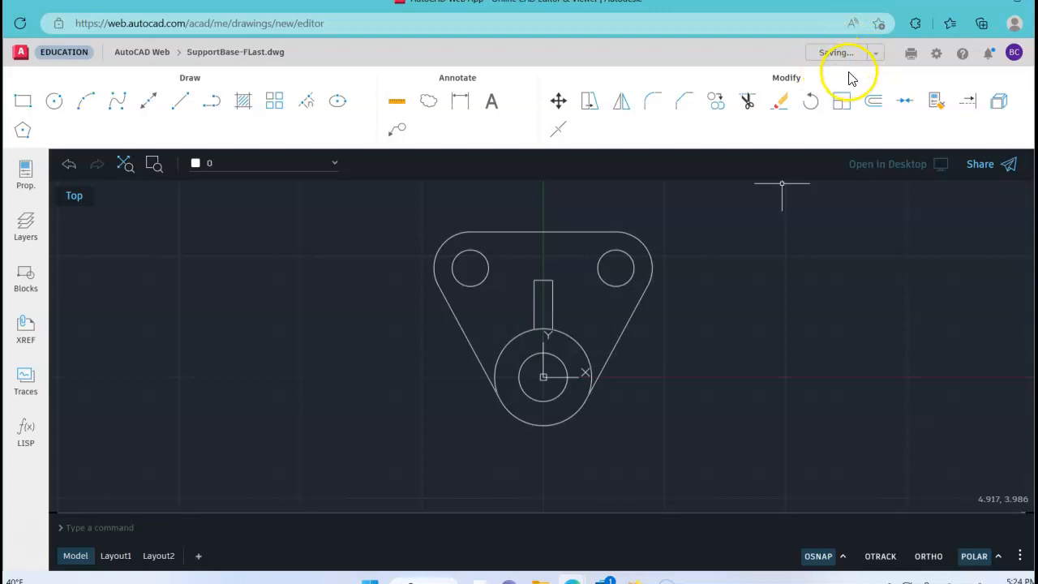
Step: Return to the AutoCAD Web file list and download SupportBase-FLast.dwg
{"action": "left_click", "coordinate": [145, 52]}
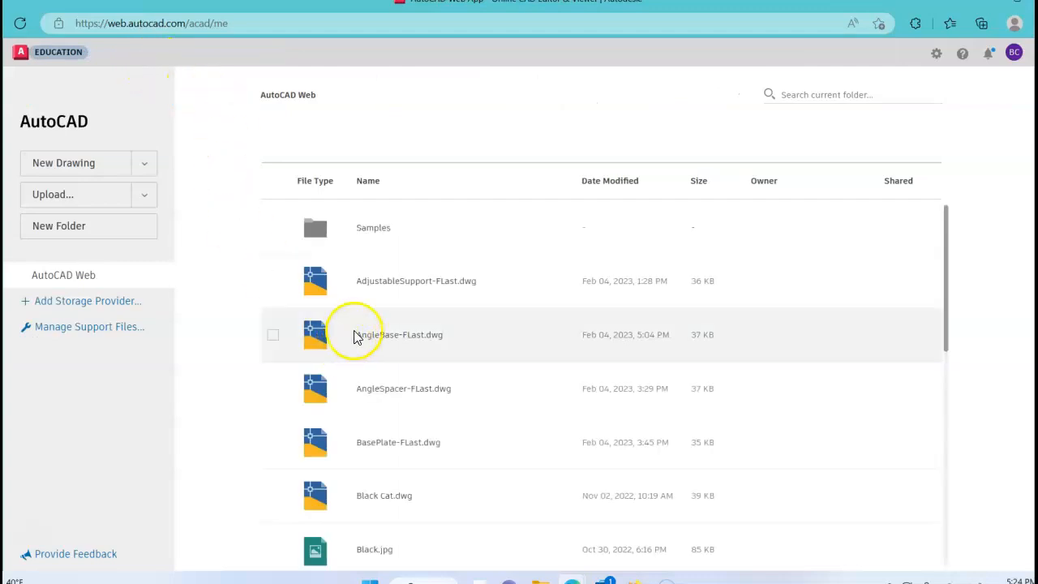
{"action": "scroll", "coordinate": [415, 385], "scroll_direction": "down", "scroll_amount": 10}
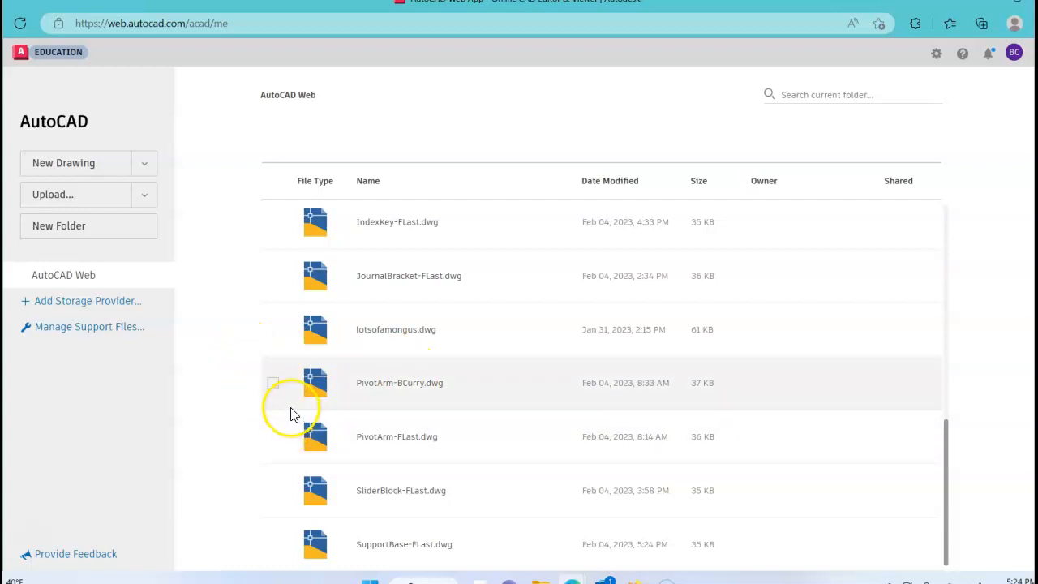
{"action": "left_click", "coordinate": [274, 547]}
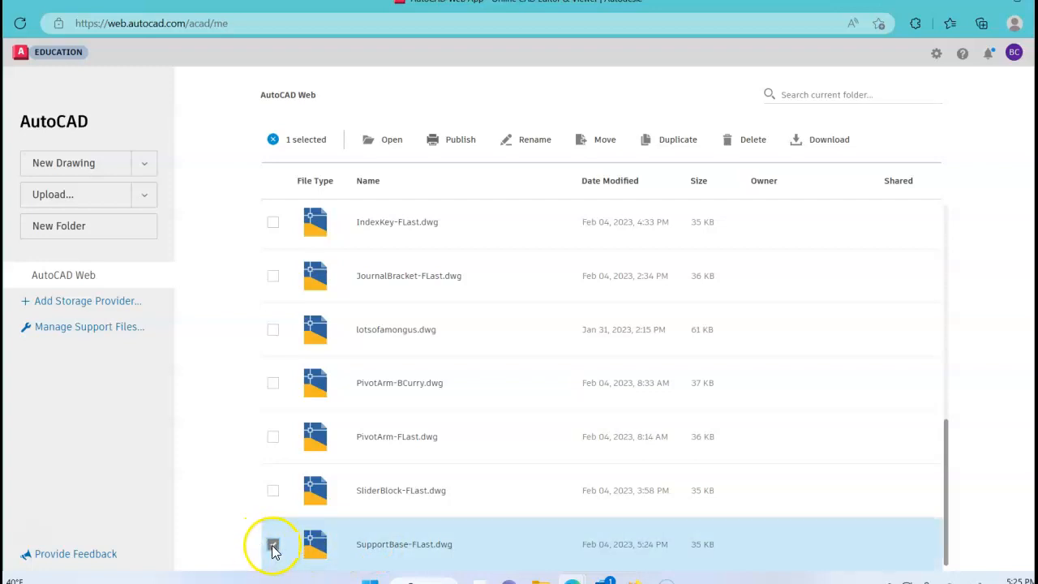
{"action": "left_click", "coordinate": [828, 144]}
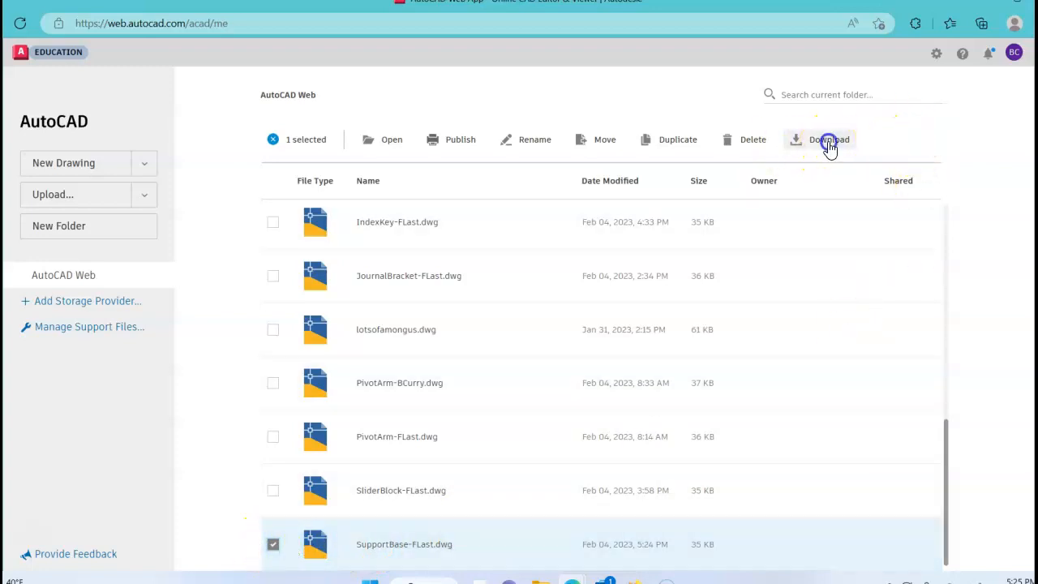